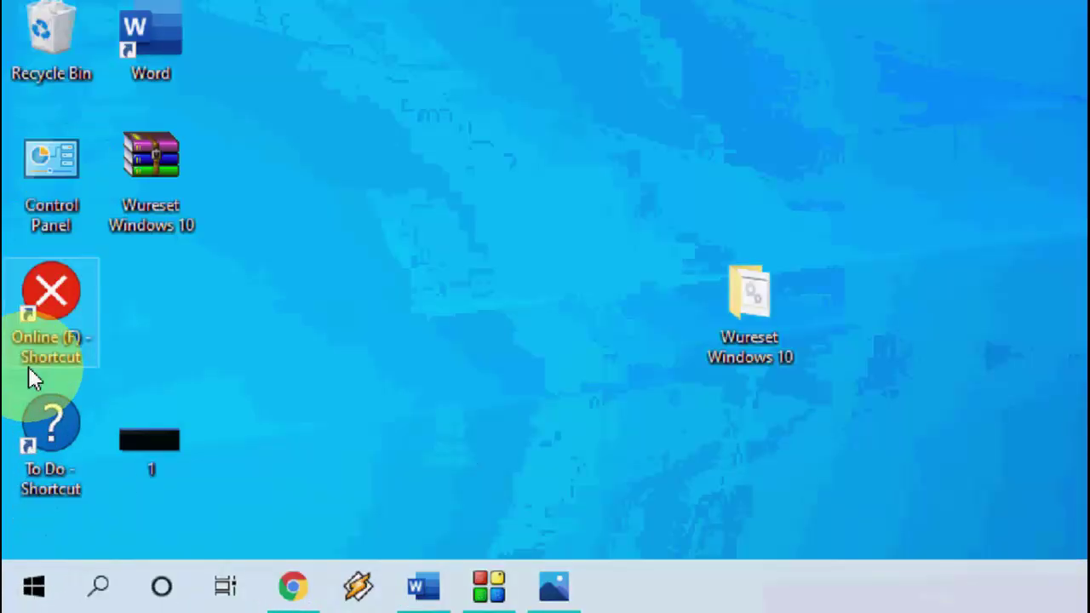
# Check the date and time settings and the region settings in Windows Settings, and close the window
pyautogui.press('super')
pyautogui.write('date ')
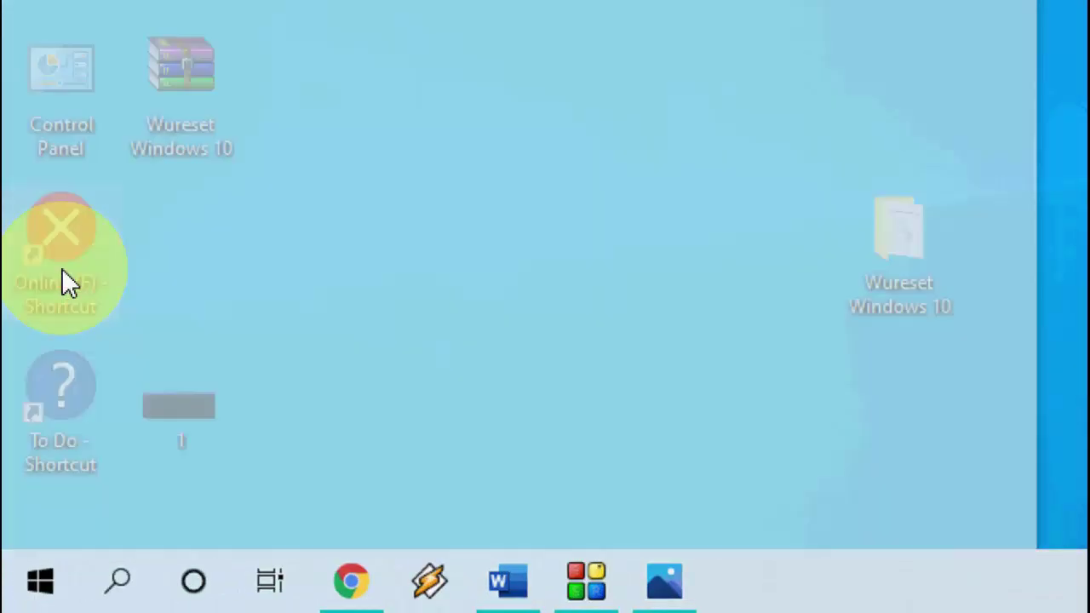
pyautogui.write('and')
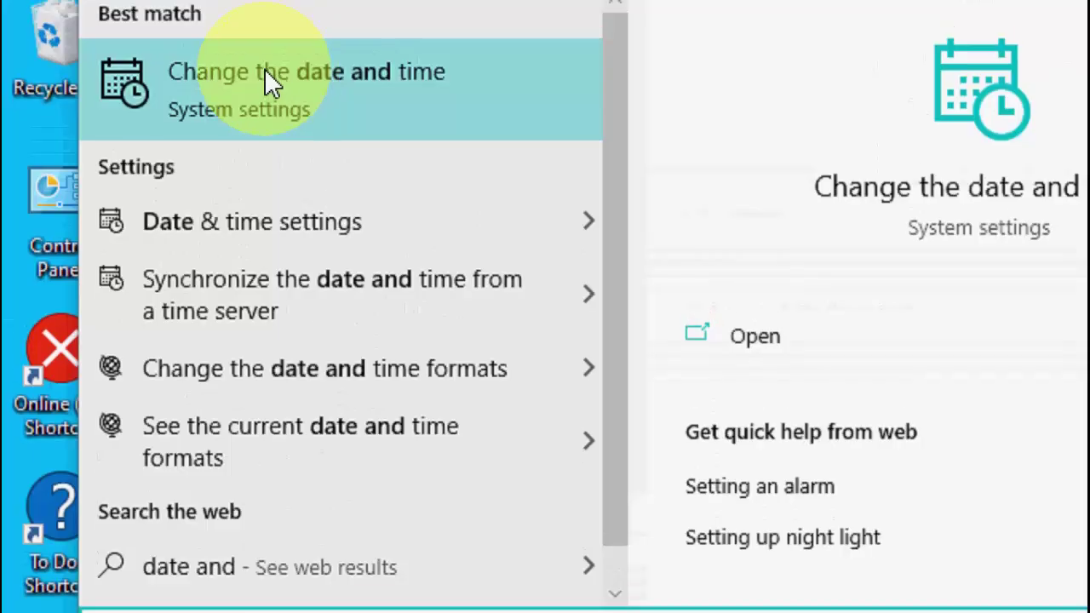
pyautogui.click(307, 132)
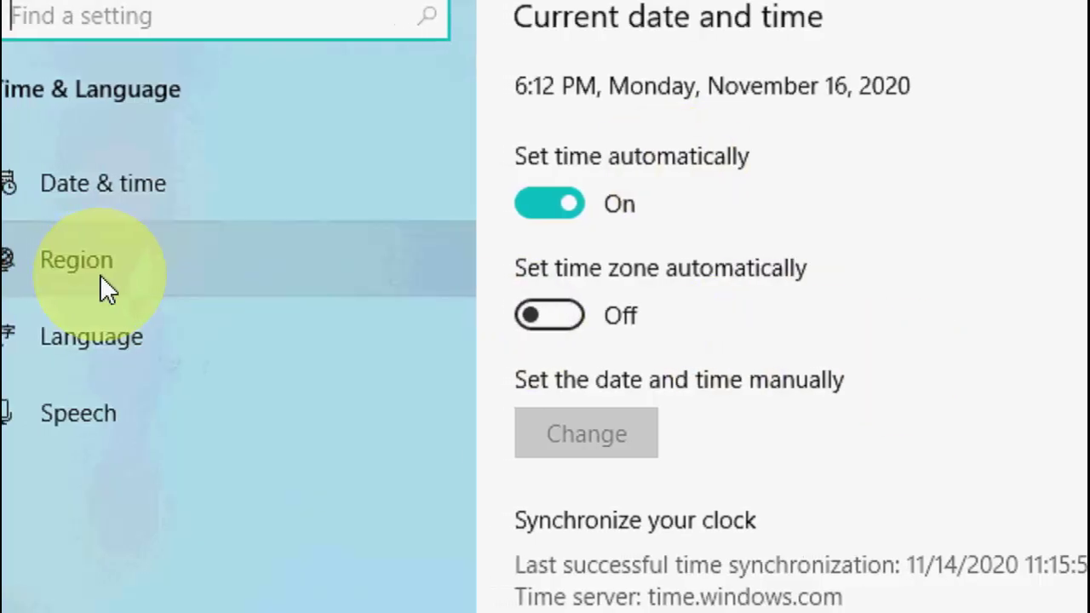
pyautogui.click(82, 286)
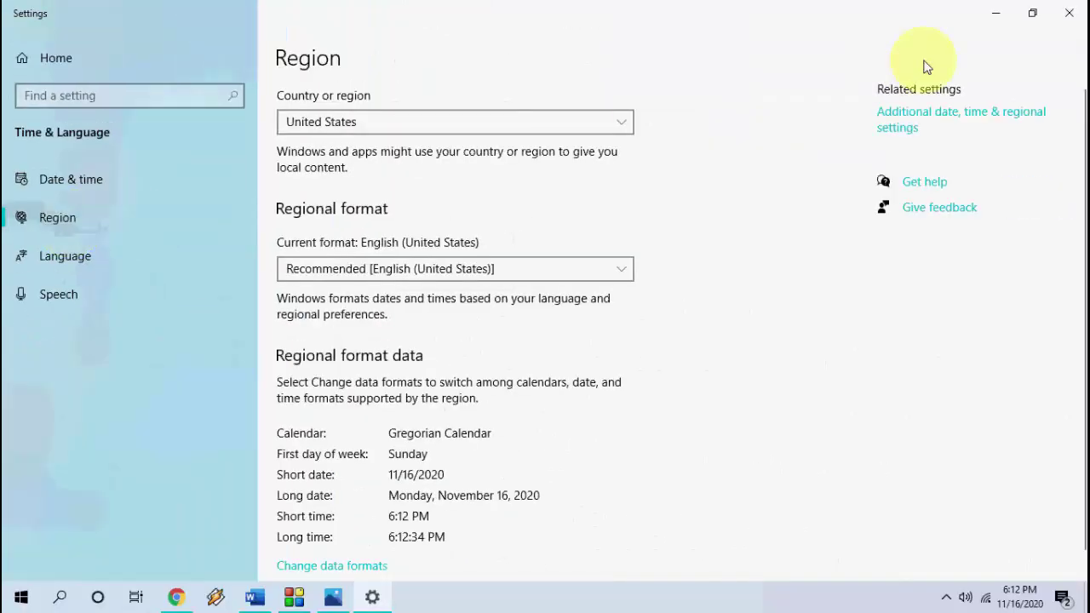
pyautogui.click(1071, 14)
pyautogui.rightClick(539, 133)
pyautogui.click(569, 182)
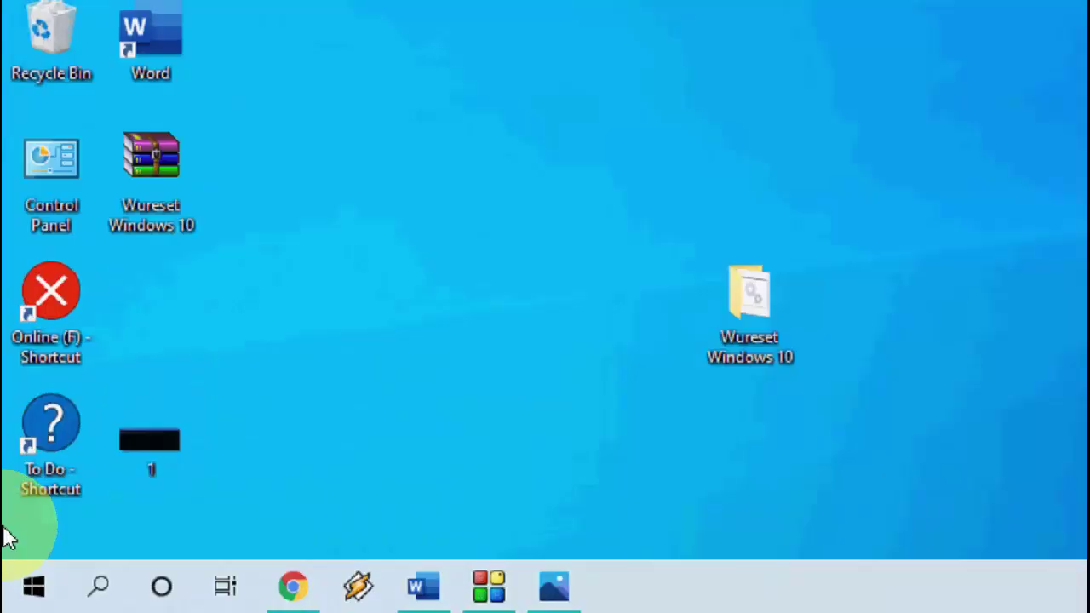
# Launch the Services console and open the properties of the Windows Update service
pyautogui.press('super')
pyautogui.write('services')
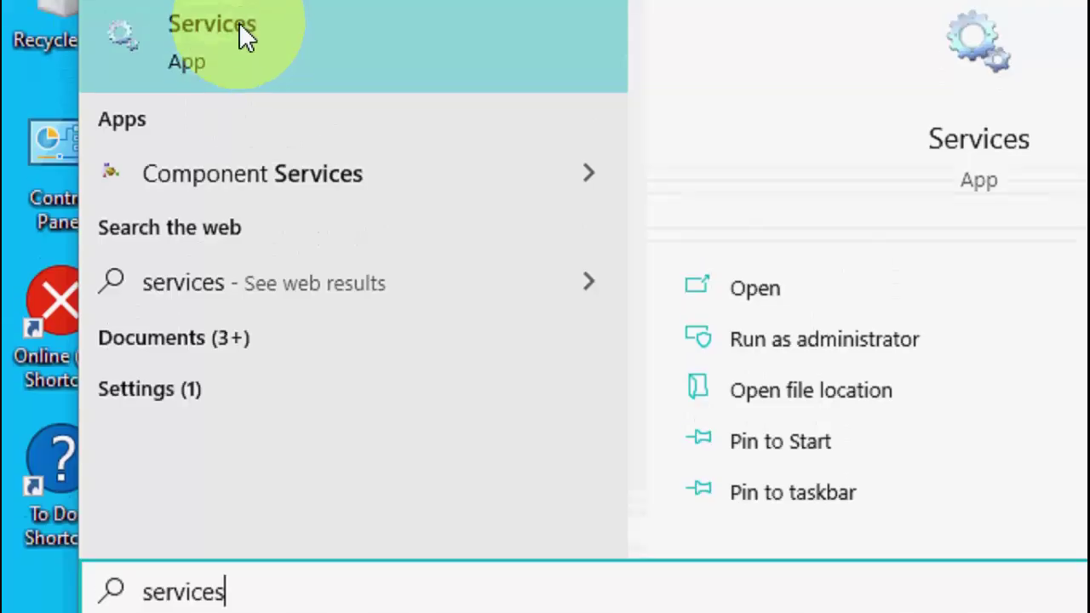
pyautogui.click(243, 35)
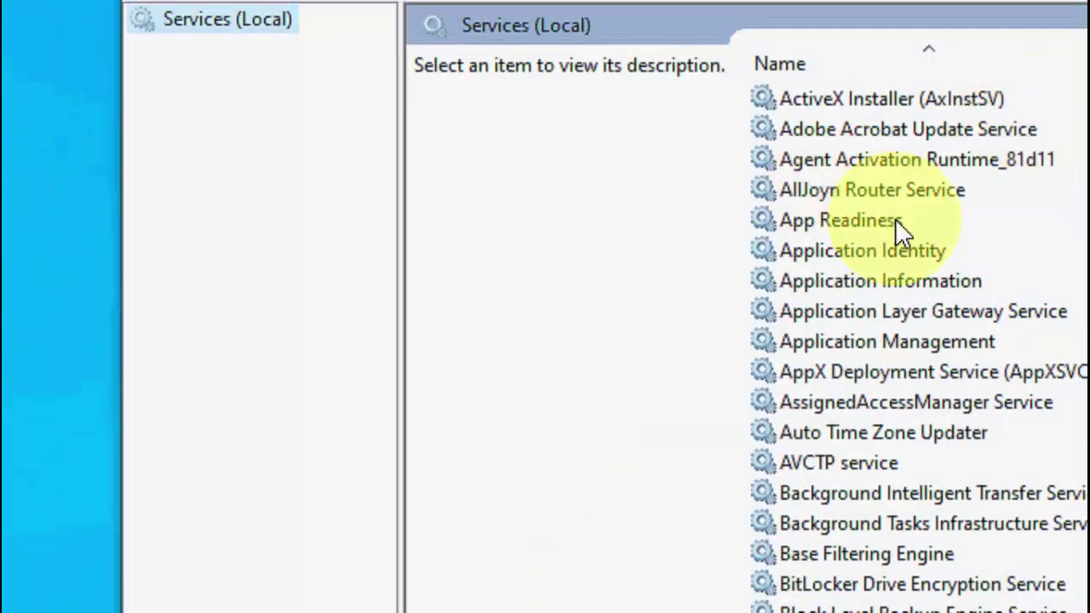
pyautogui.click(1060, 199)
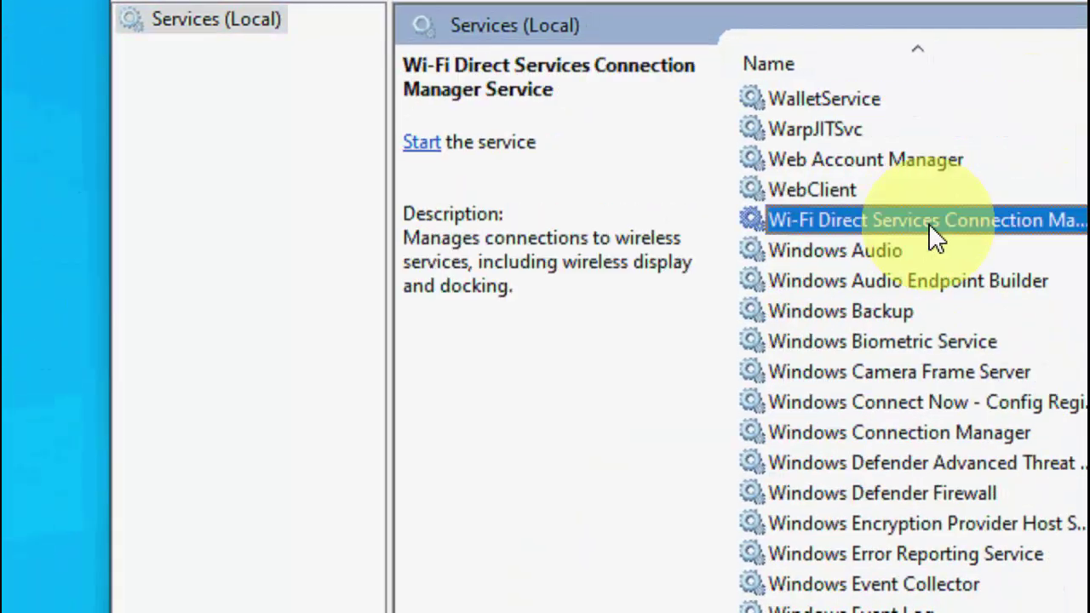
pyautogui.press('Down')
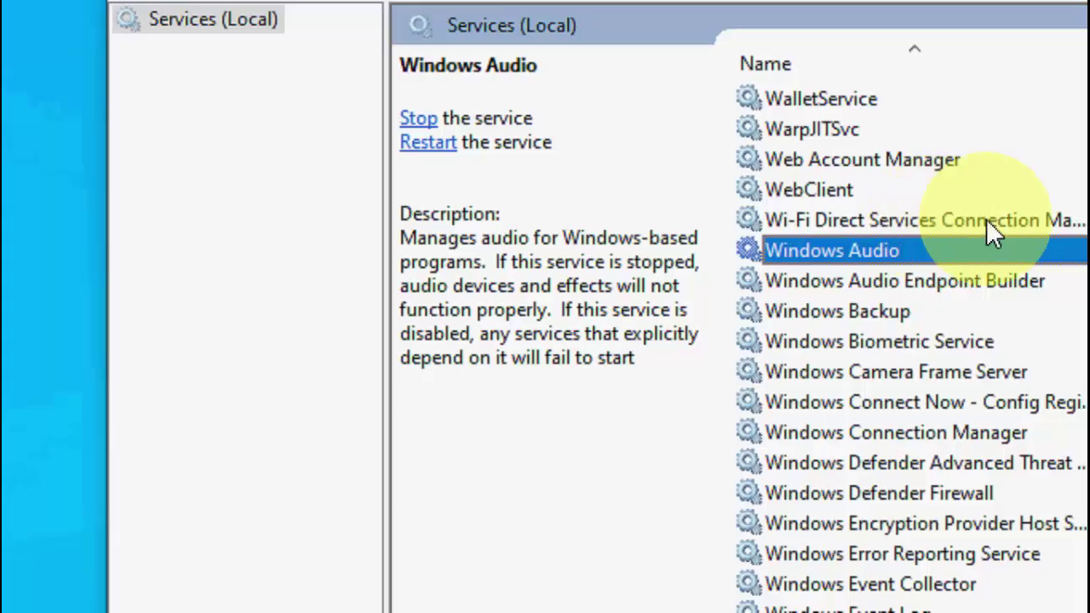
pyautogui.scroll(-9, 945, 281)
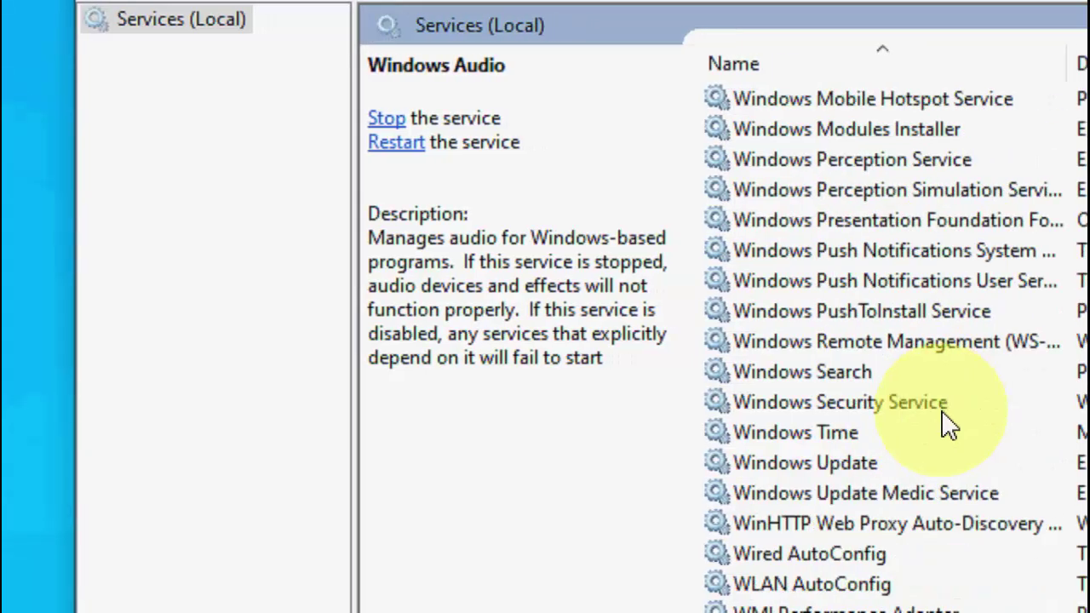
pyautogui.scroll(-2, 948, 426)
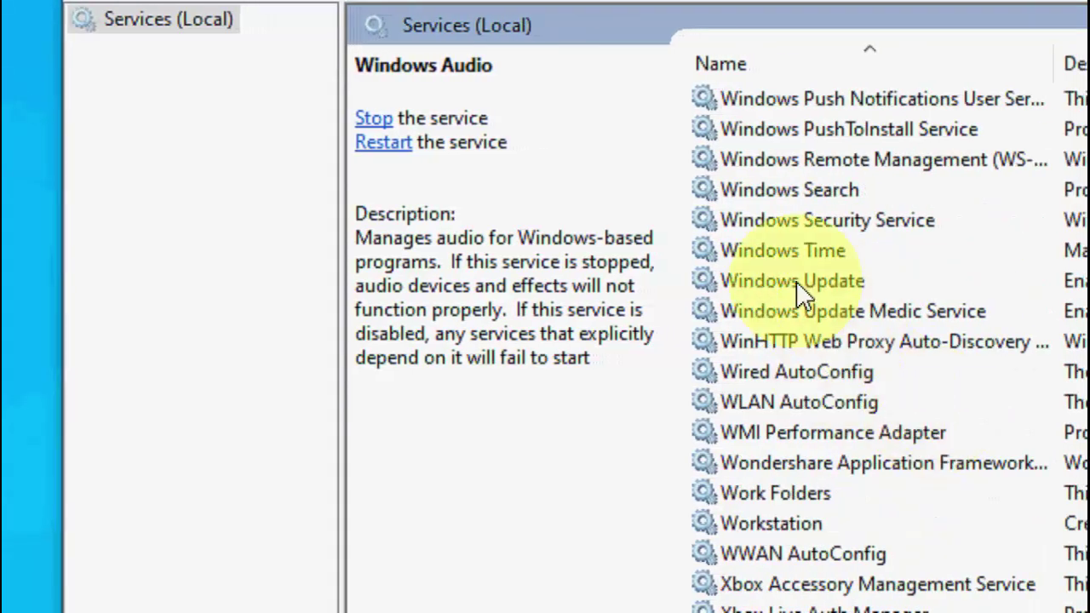
pyautogui.doubleClick(790, 279)
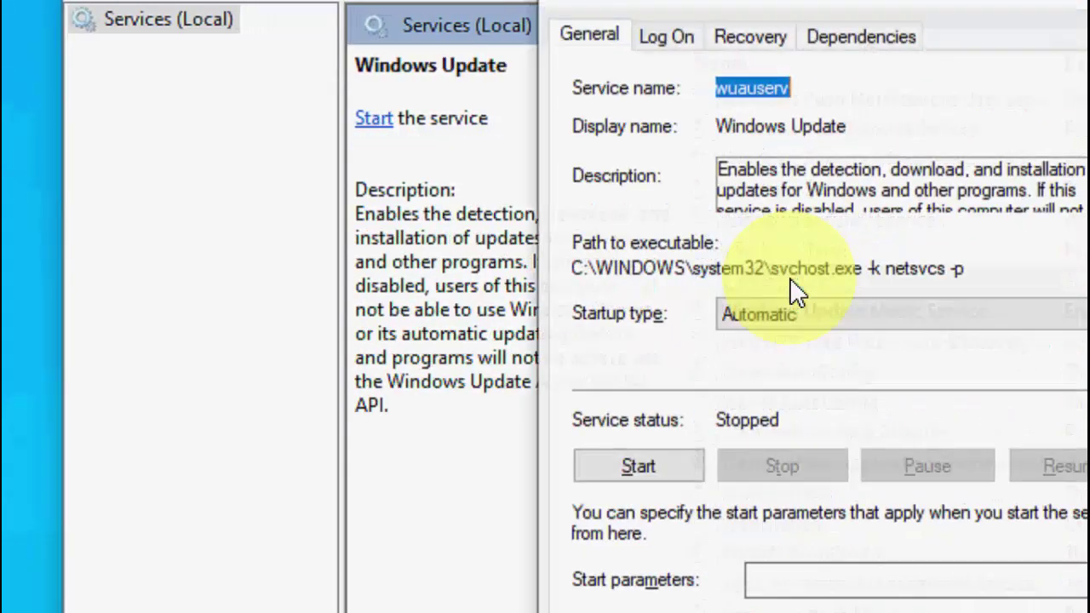
# Set the Windows Update service's startup type to Disabled, stop the service and save the changes
pyautogui.click(770, 320)
pyautogui.click(780, 406)
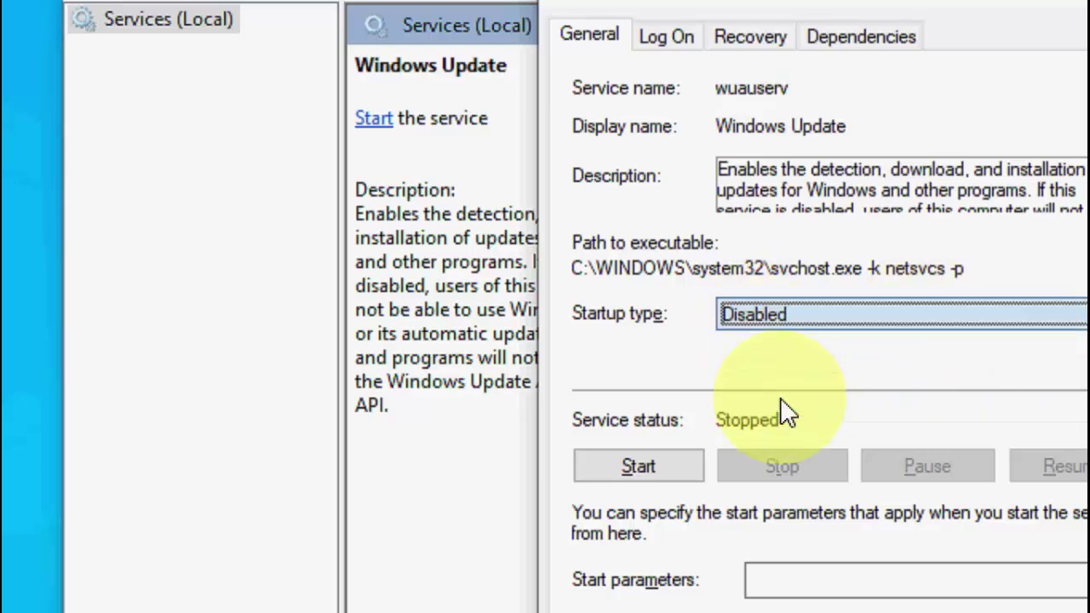
pyautogui.click(679, 468)
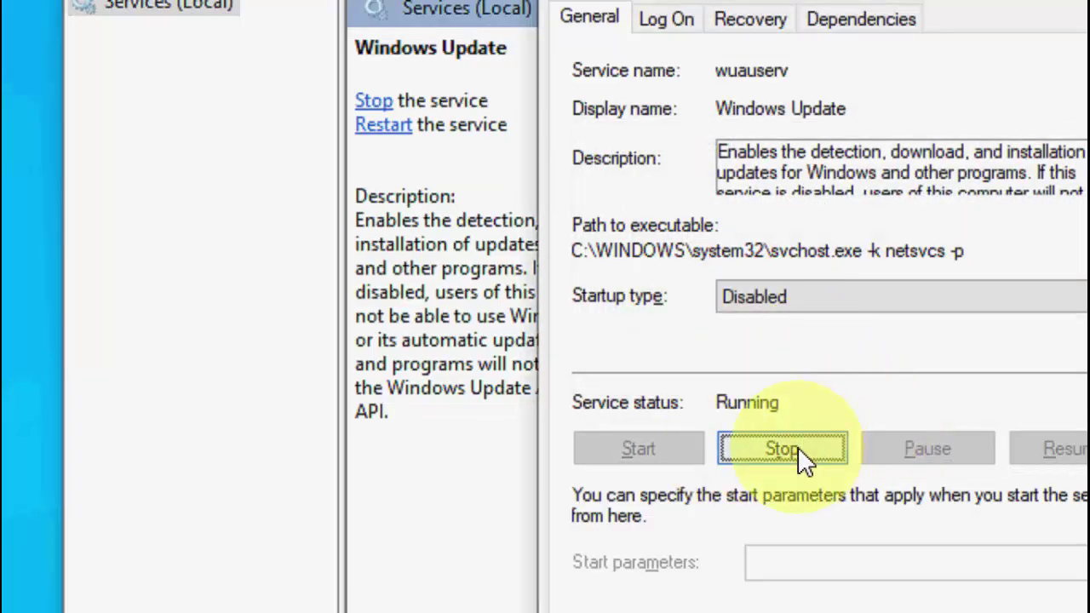
pyautogui.click(804, 460)
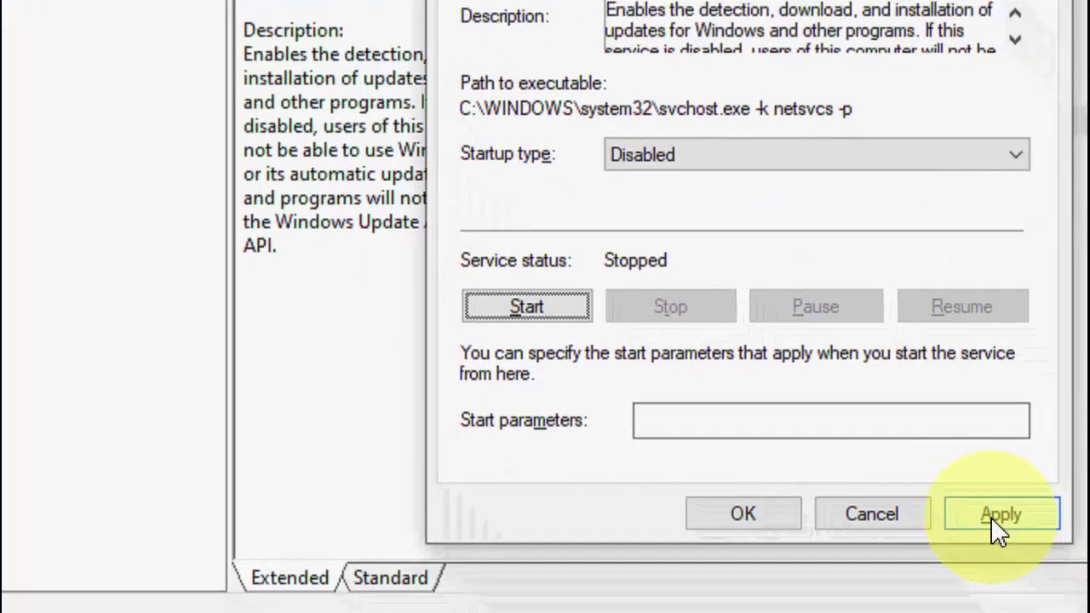
pyautogui.click(1000, 515)
pyautogui.click(733, 494)
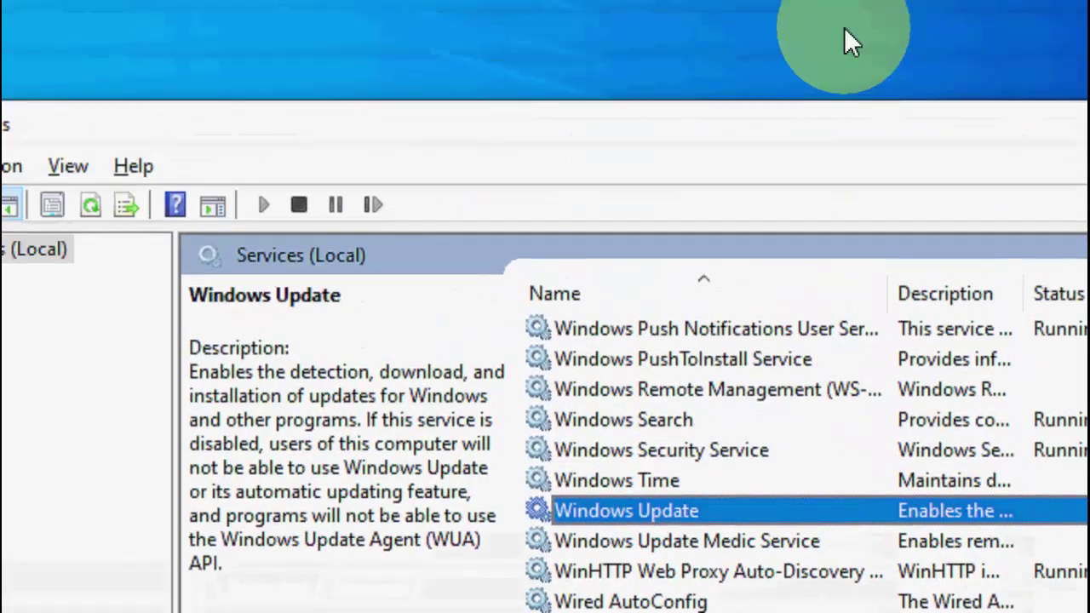
# Switch to File Explorer and open the SoftwareDistribution folder inside the Windows folder on drive C
pyautogui.click(824, 41)
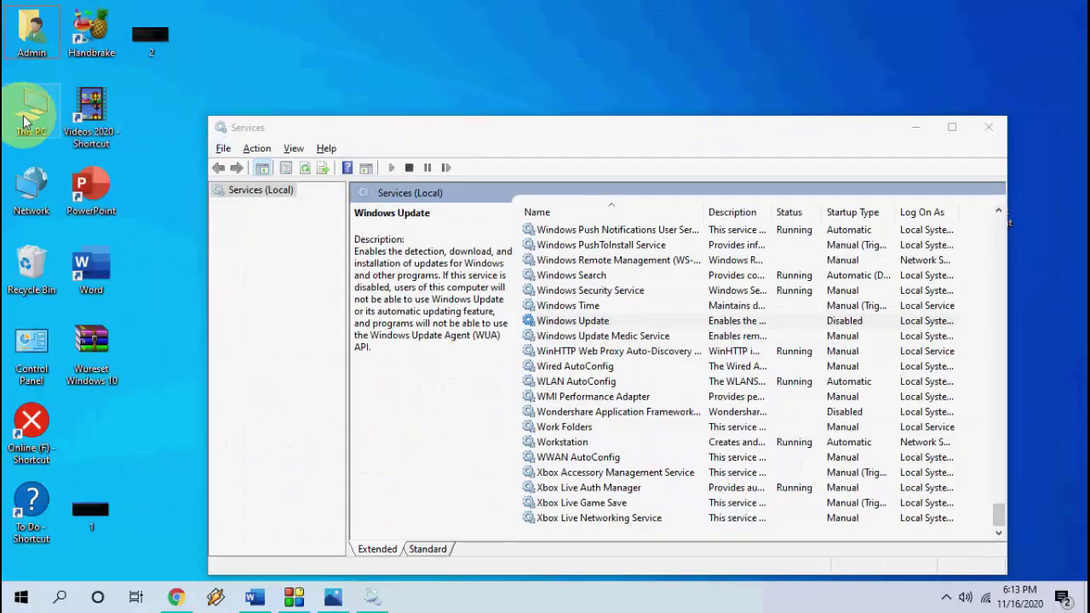
pyautogui.doubleClick(25, 121)
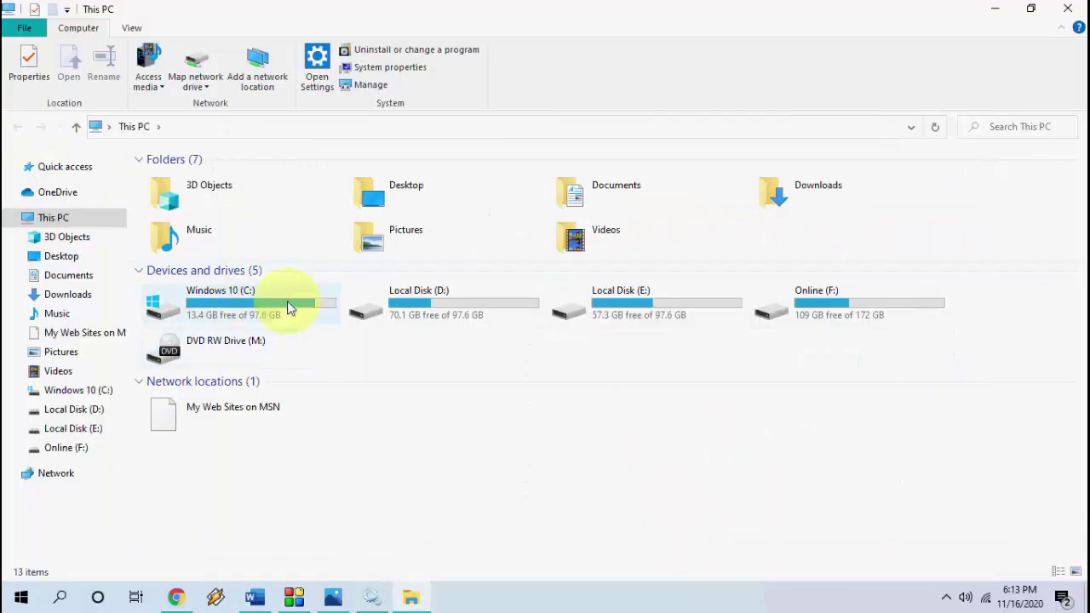
pyautogui.moveTo(287, 301)
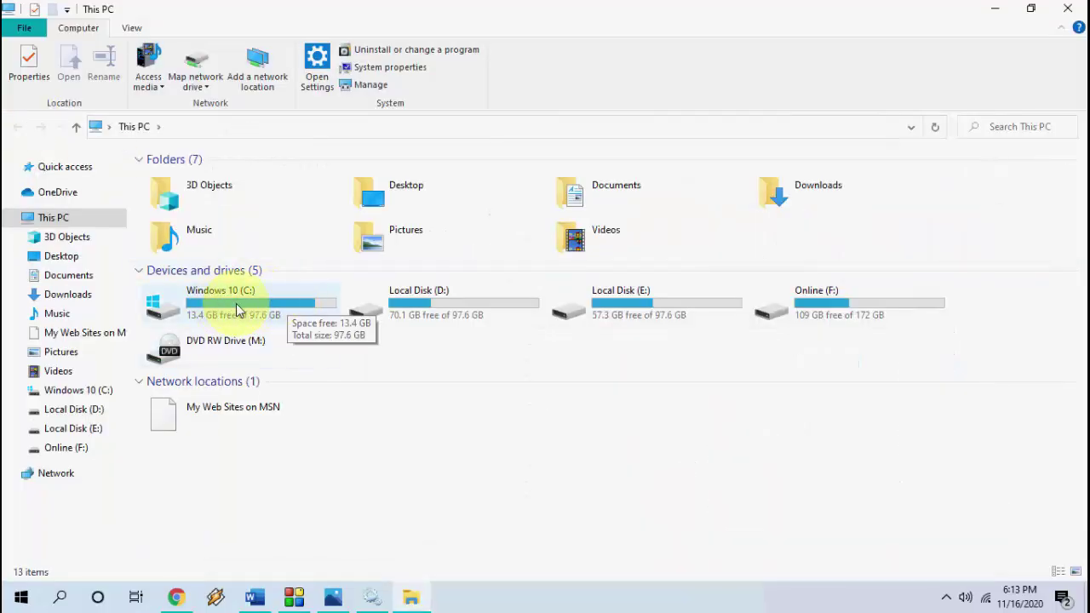
pyautogui.doubleClick(472, 308)
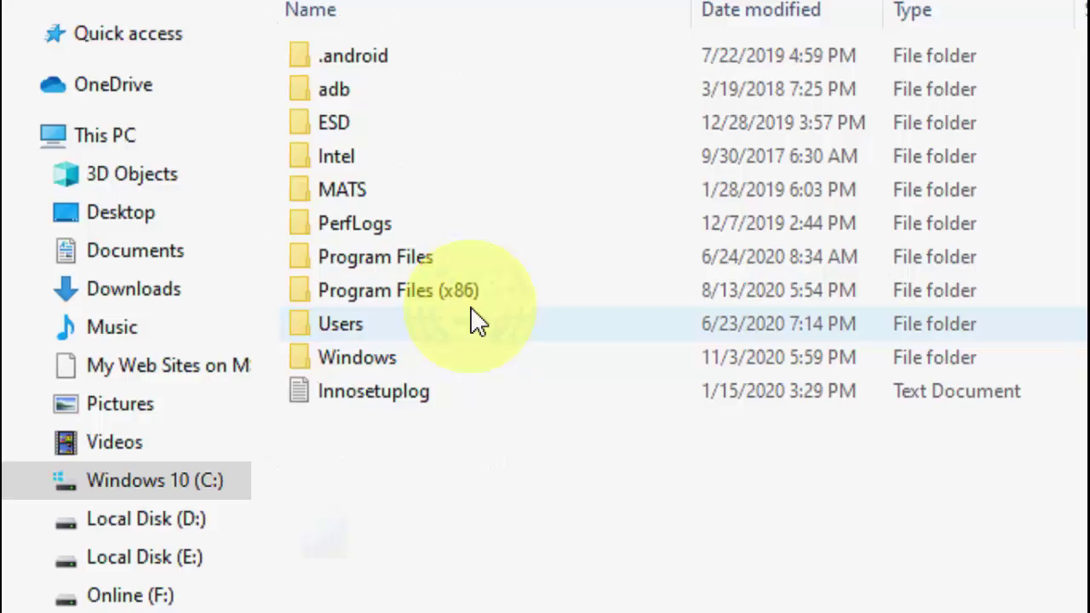
pyautogui.doubleClick(484, 367)
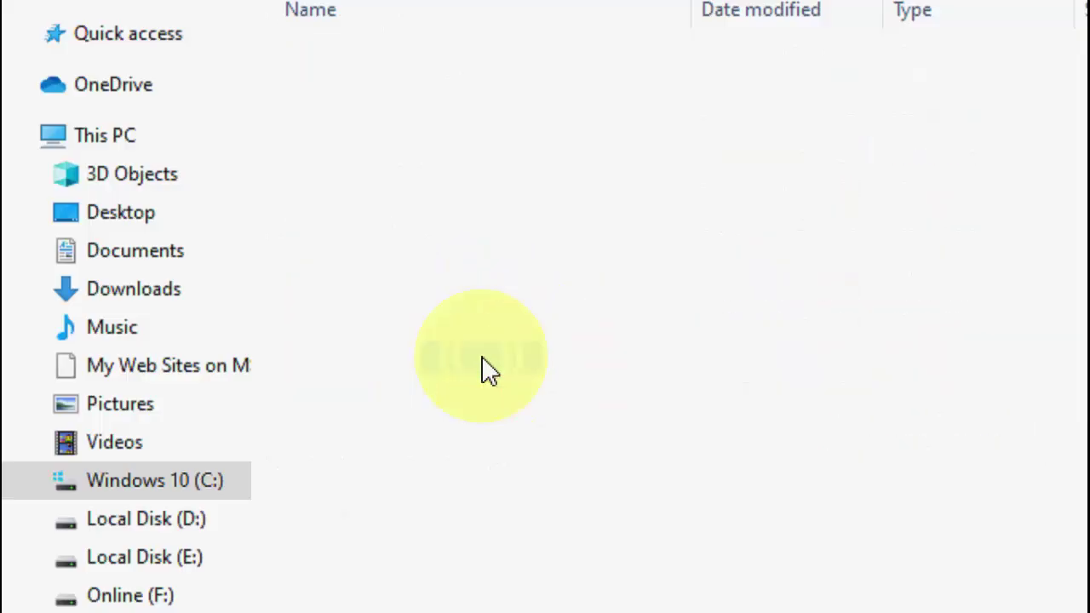
pyautogui.click(487, 368)
pyautogui.write('so')
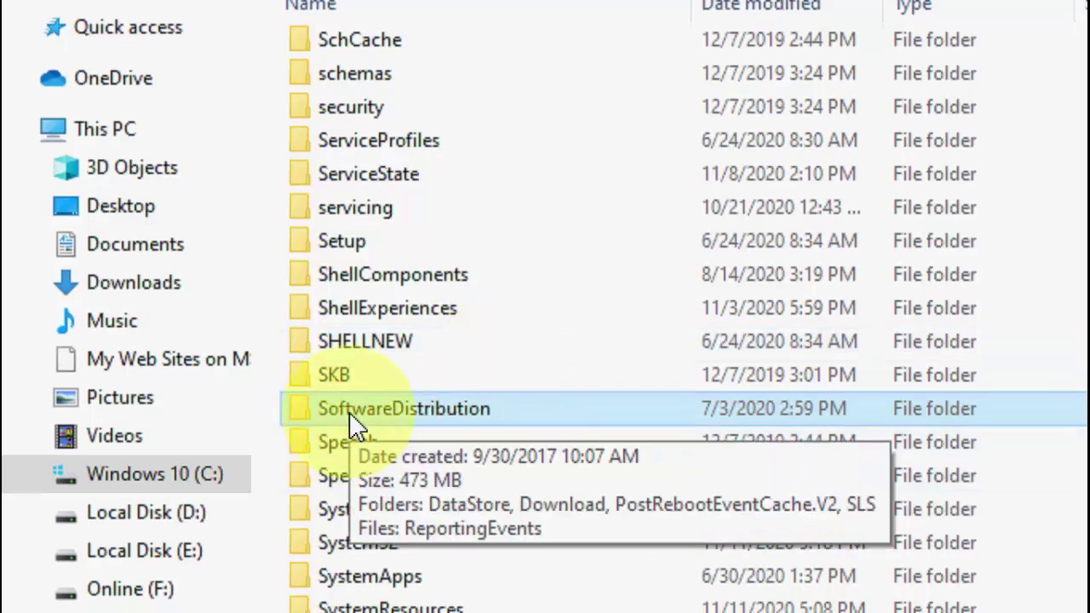
pyautogui.doubleClick(350, 419)
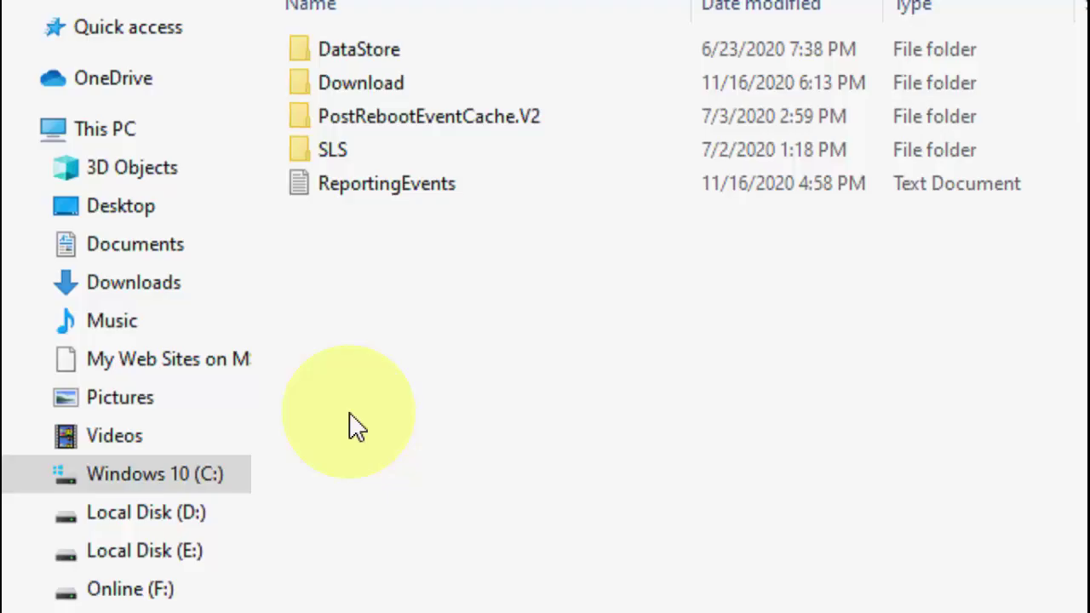
# Try to delete all items inside the SoftwareDistribution folder, and close the folder window
pyautogui.hotkey('ctrl', 'a')
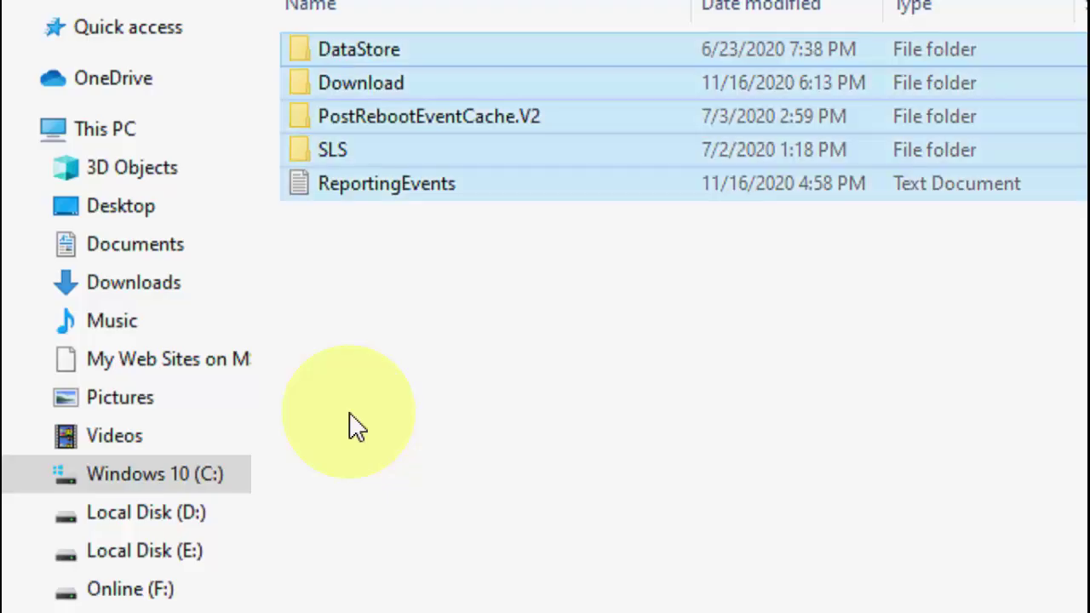
pyautogui.rightClick(393, 167)
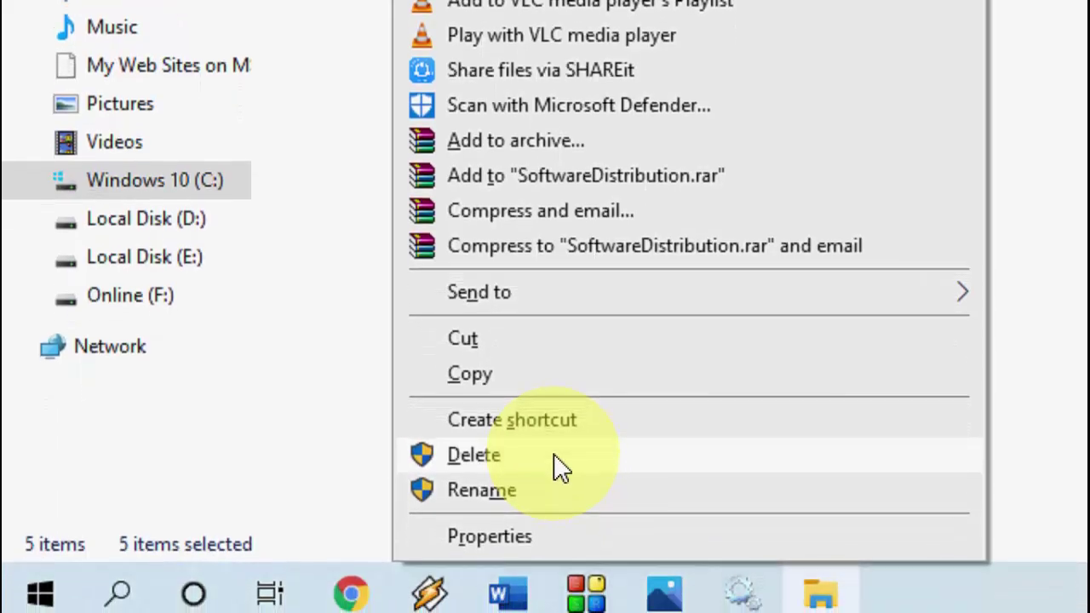
pyautogui.click(558, 467)
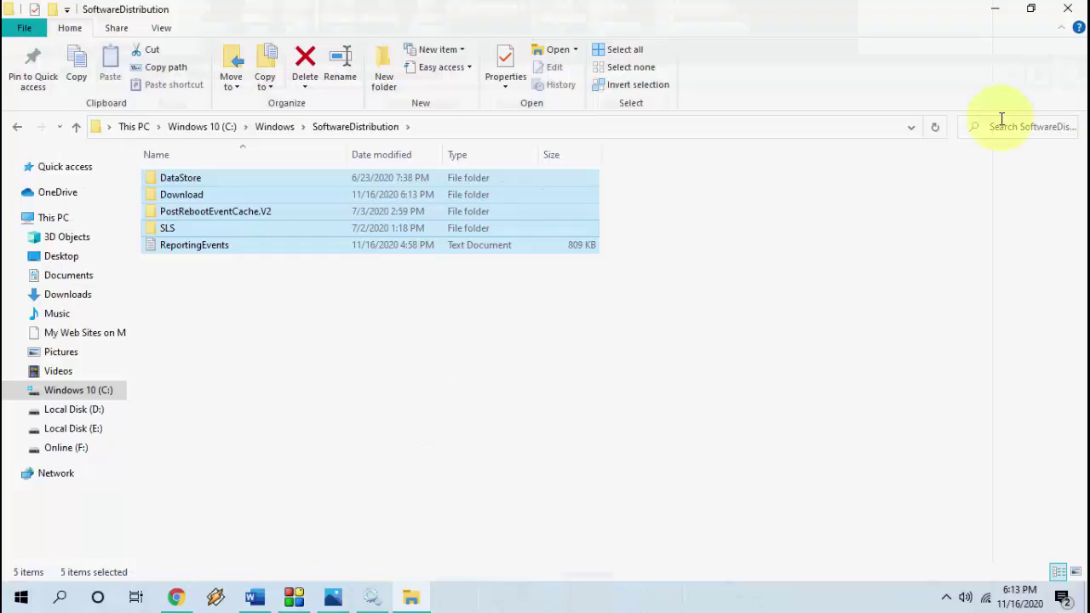
pyautogui.click(1068, 8)
# Set the Windows Update service's startup type to Automatic in the Services console, apply the change and start the service
pyautogui.moveTo(613, 137); pyautogui.dragTo(551, 98)
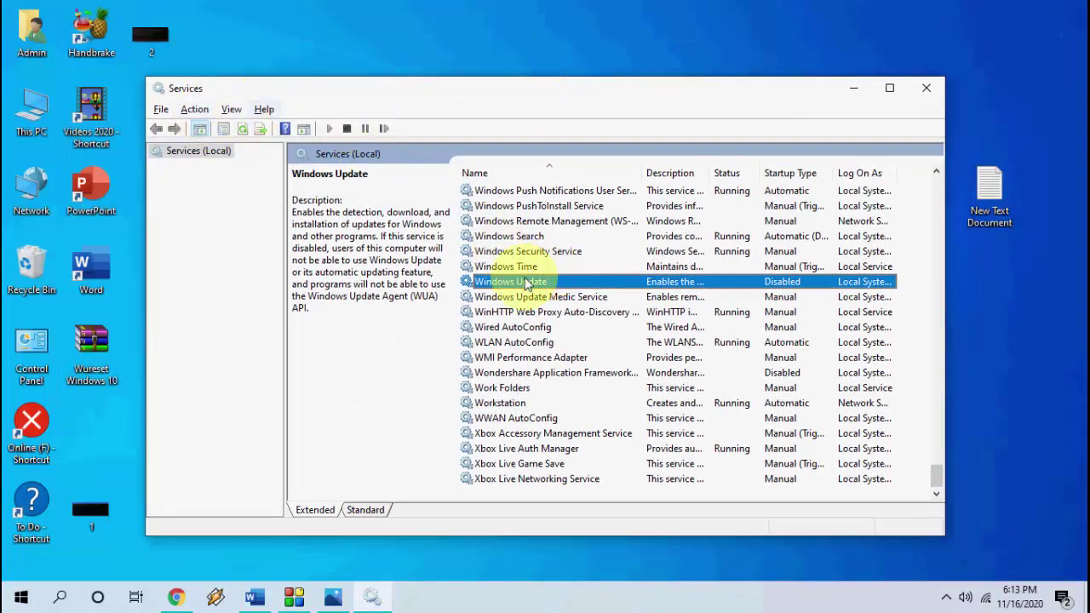
pyautogui.click(499, 51)
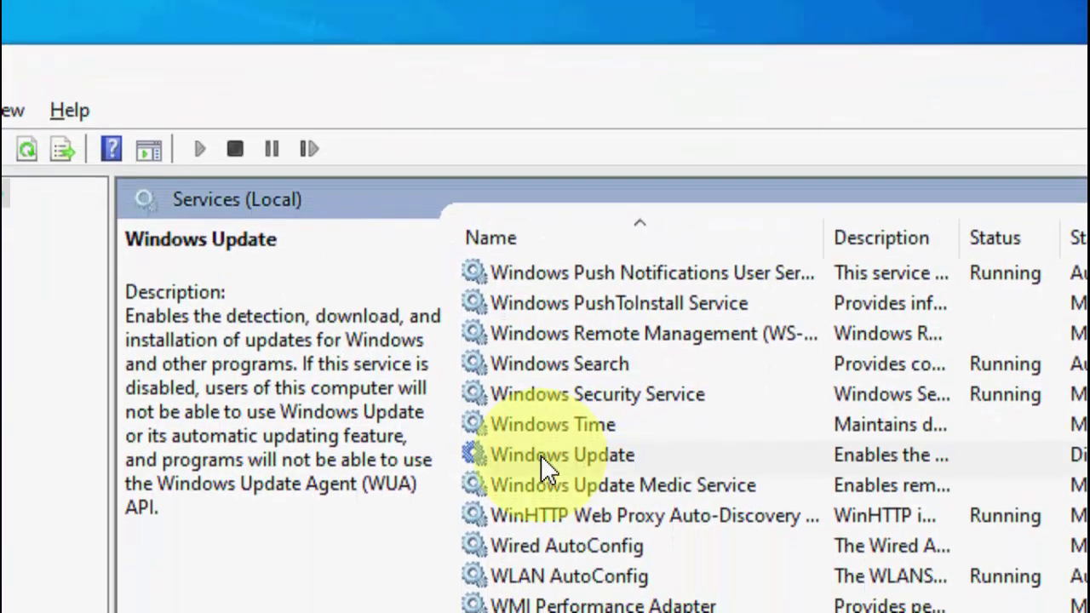
pyautogui.doubleClick(541, 496)
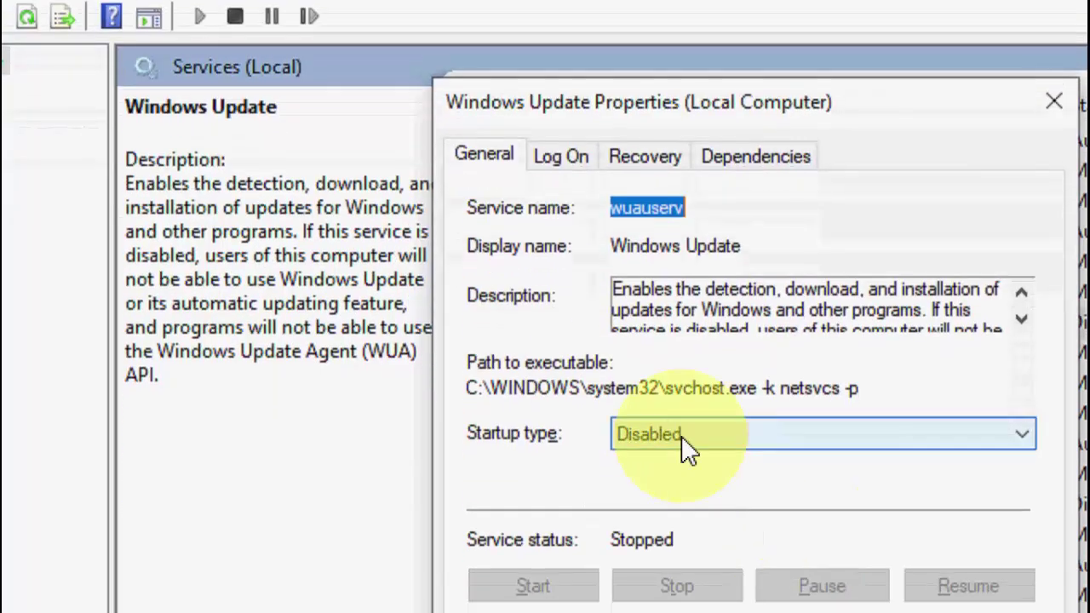
pyautogui.click(682, 567)
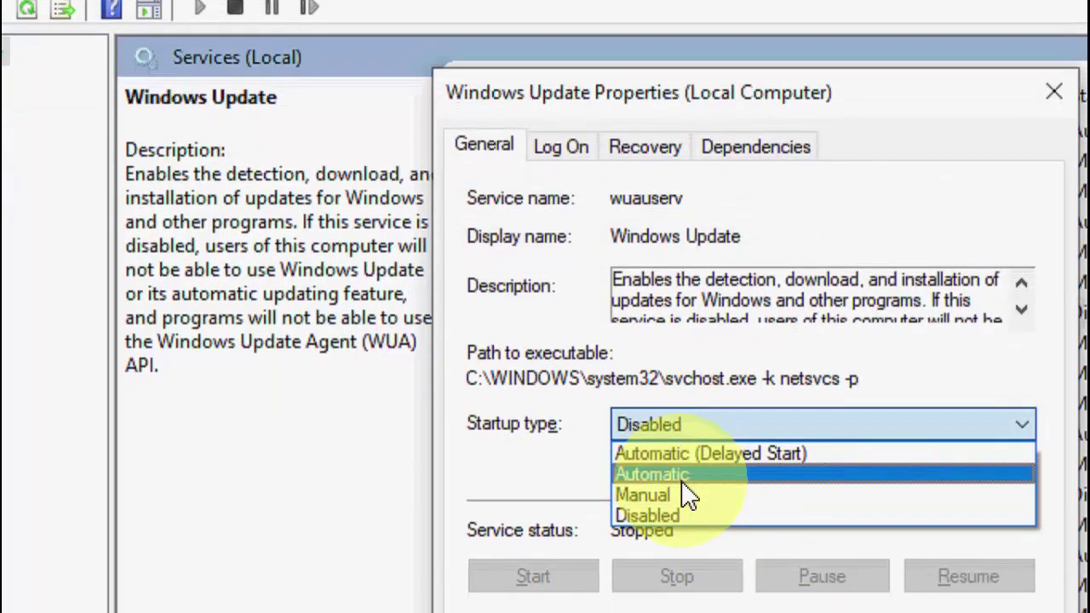
pyautogui.click(681, 483)
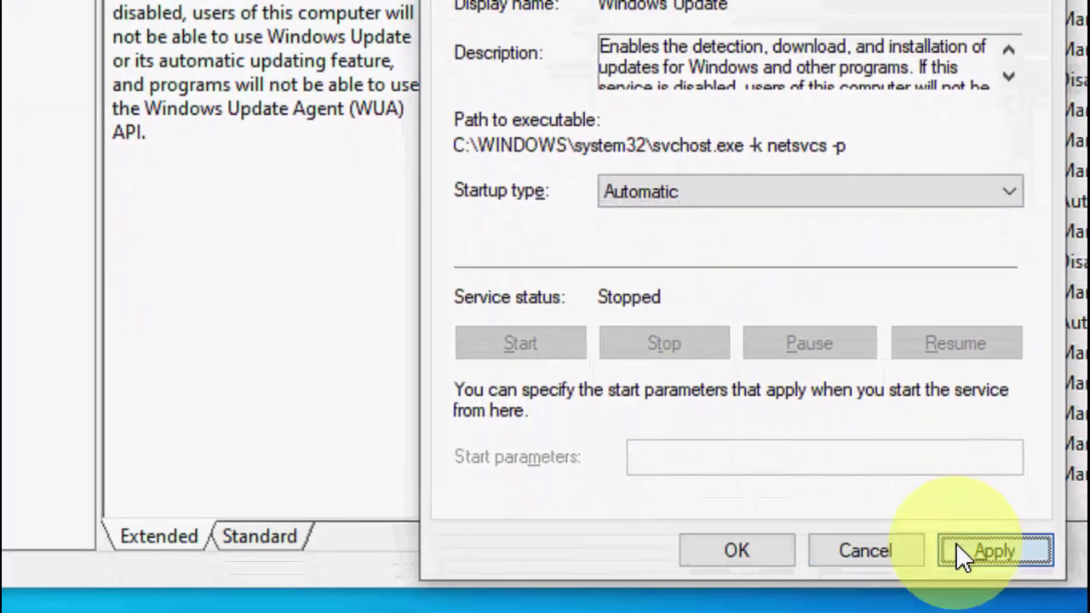
pyautogui.click(971, 554)
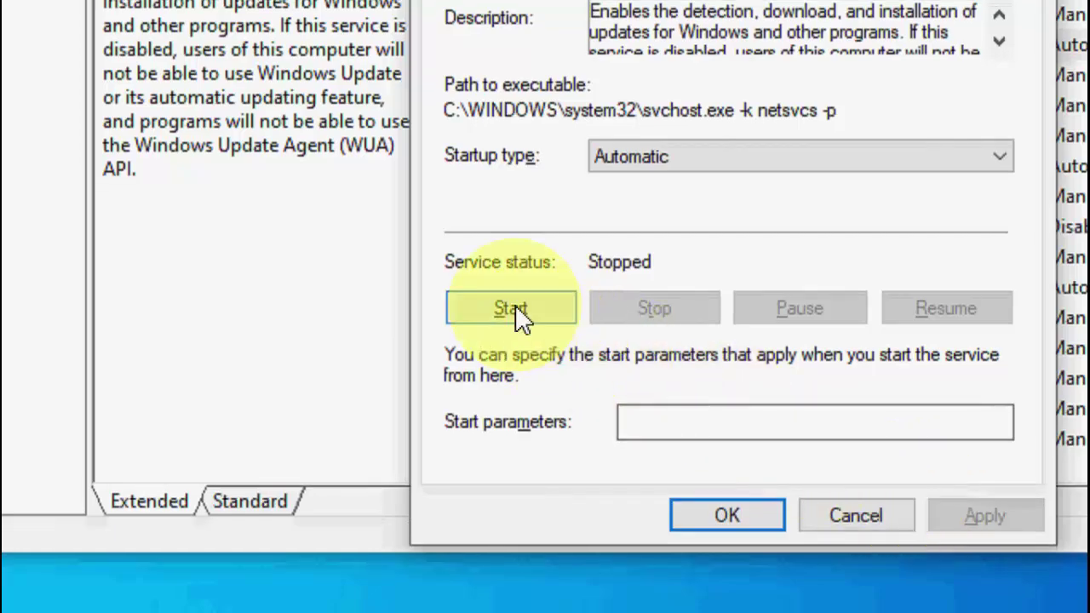
pyautogui.click(515, 306)
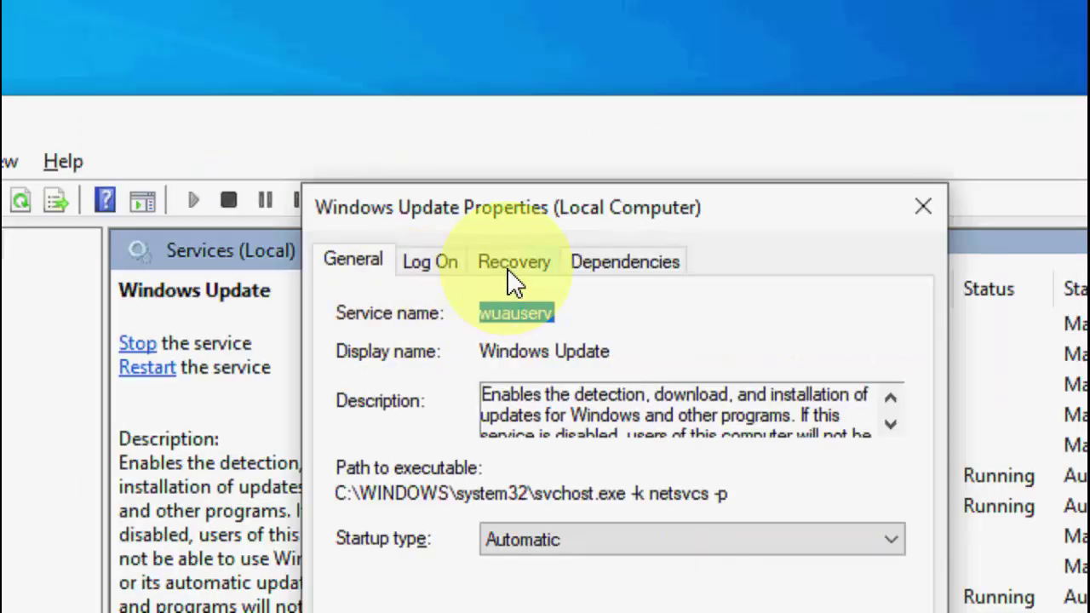
# Review the recovery options of the Windows Update service and close its properties
pyautogui.click(510, 262)
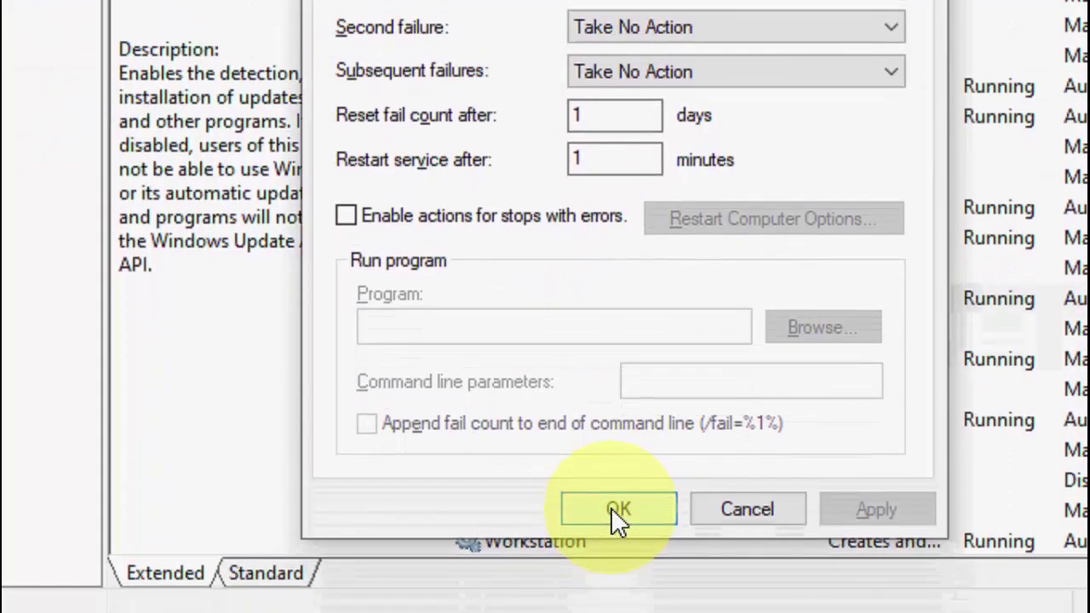
pyautogui.click(615, 553)
pyautogui.click(600, 341)
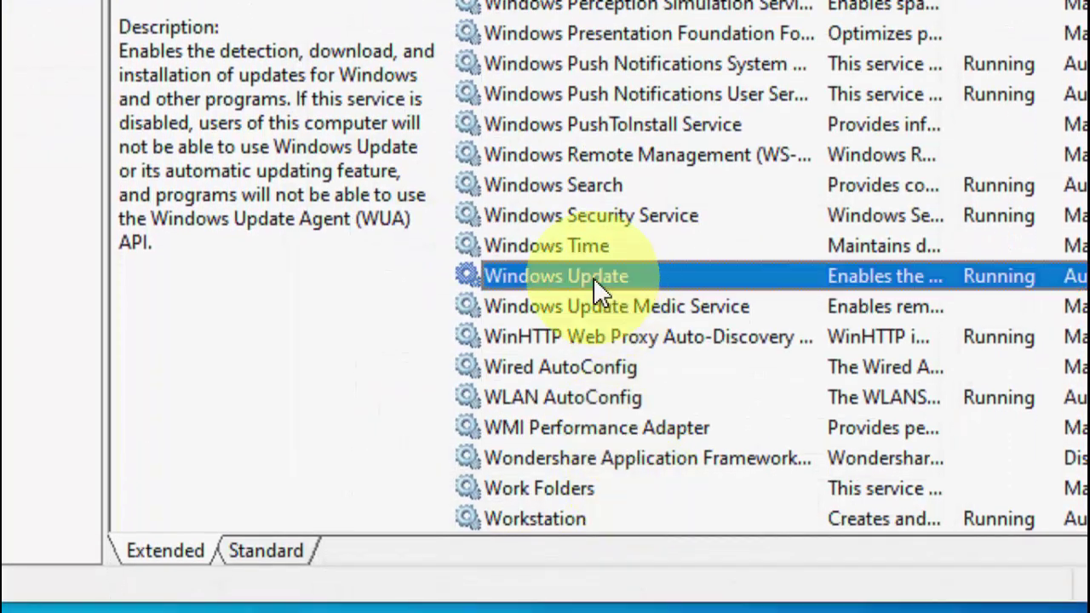
# Check the startup type and status in the Windows Update service's properties, then close them
pyautogui.doubleClick(594, 278)
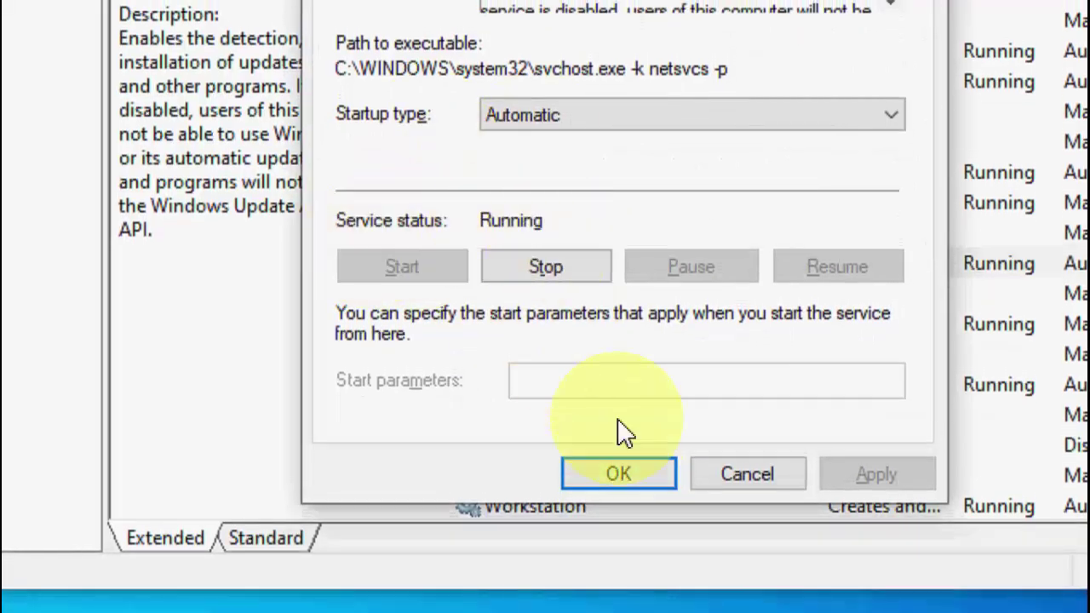
pyautogui.click(622, 474)
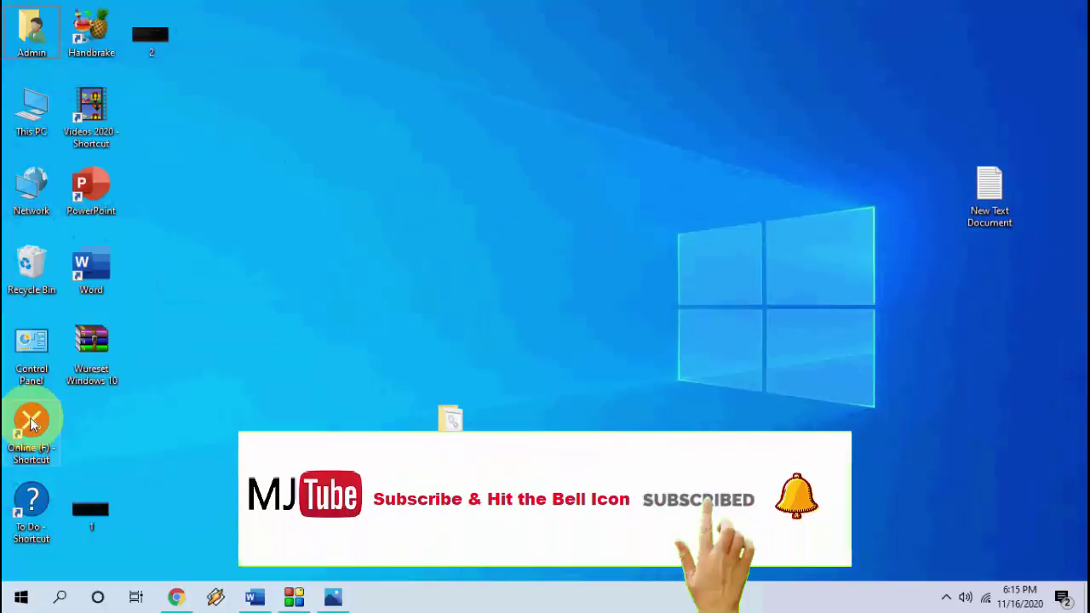
# Open the Local Group Policy Editor and widen its tree pane until the folder names are readable
pyautogui.press('super')
pyautogui.write('edit group')
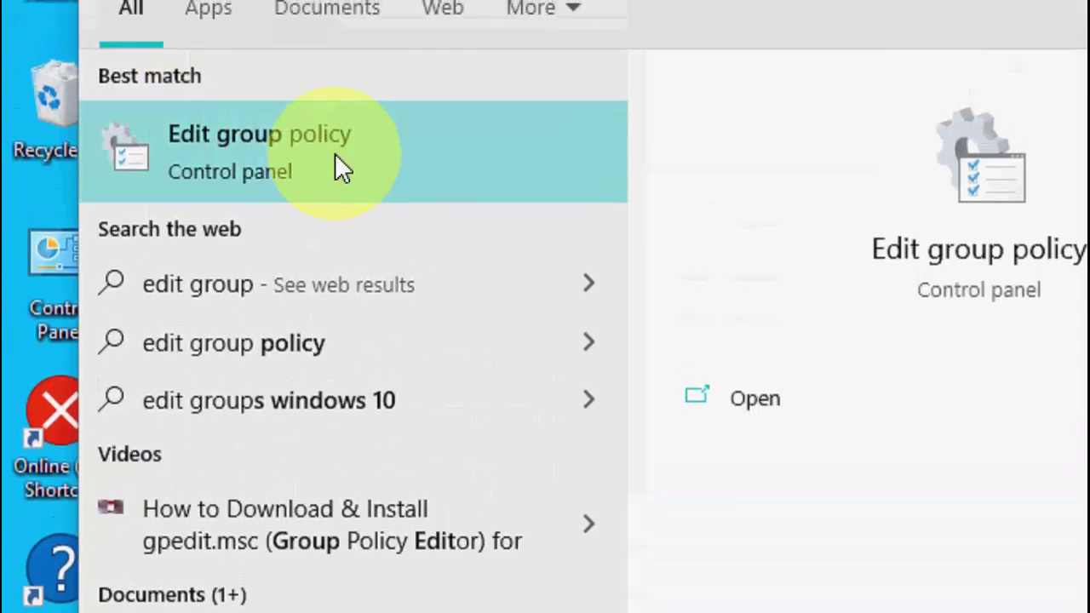
pyautogui.click(338, 145)
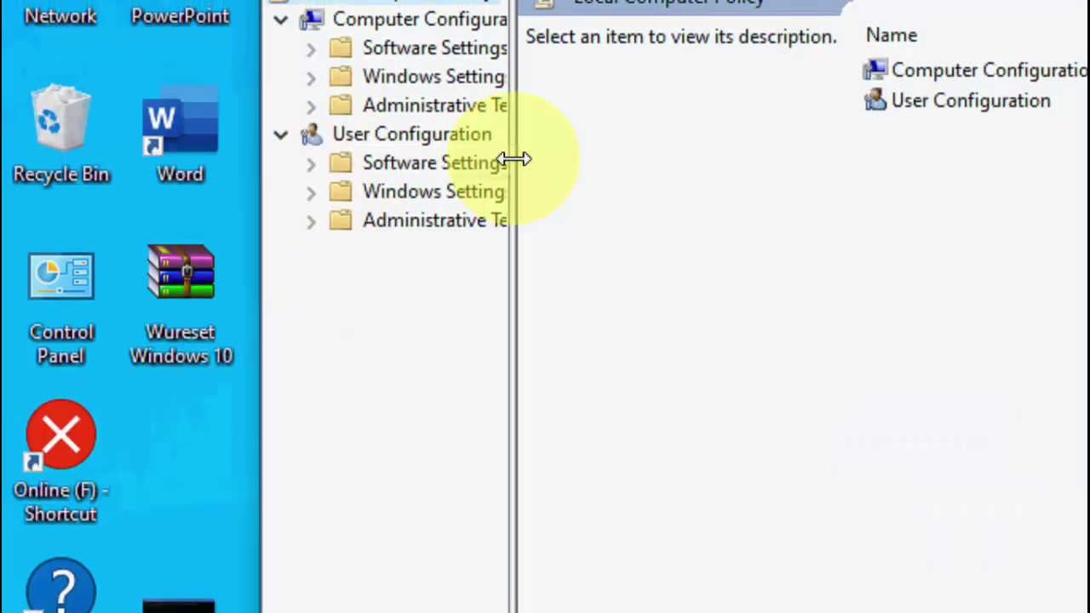
pyautogui.moveTo(515, 159); pyautogui.dragTo(637, 161)
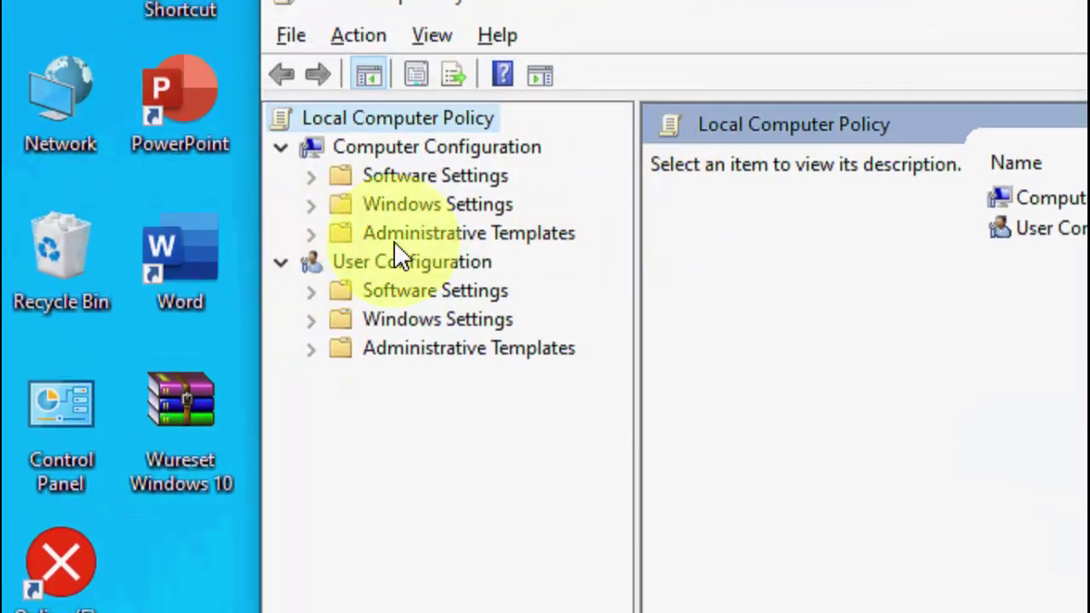
# Go to Computer Configuration > Administrative Templates > Windows Components > Windows Update in the policy tree
pyautogui.click(308, 237)
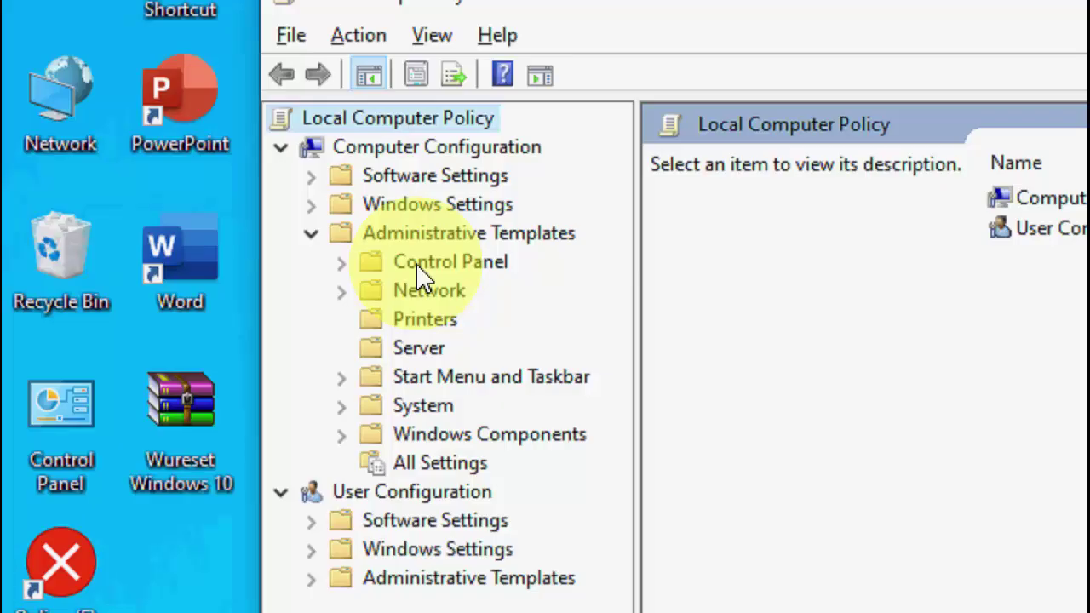
pyautogui.click(462, 435)
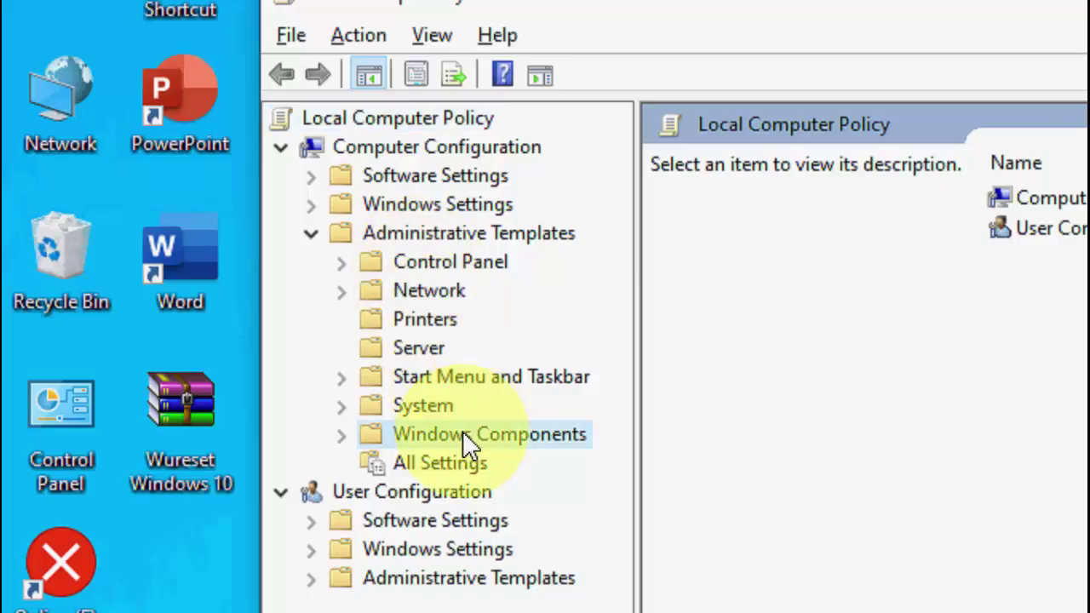
pyautogui.click(343, 434)
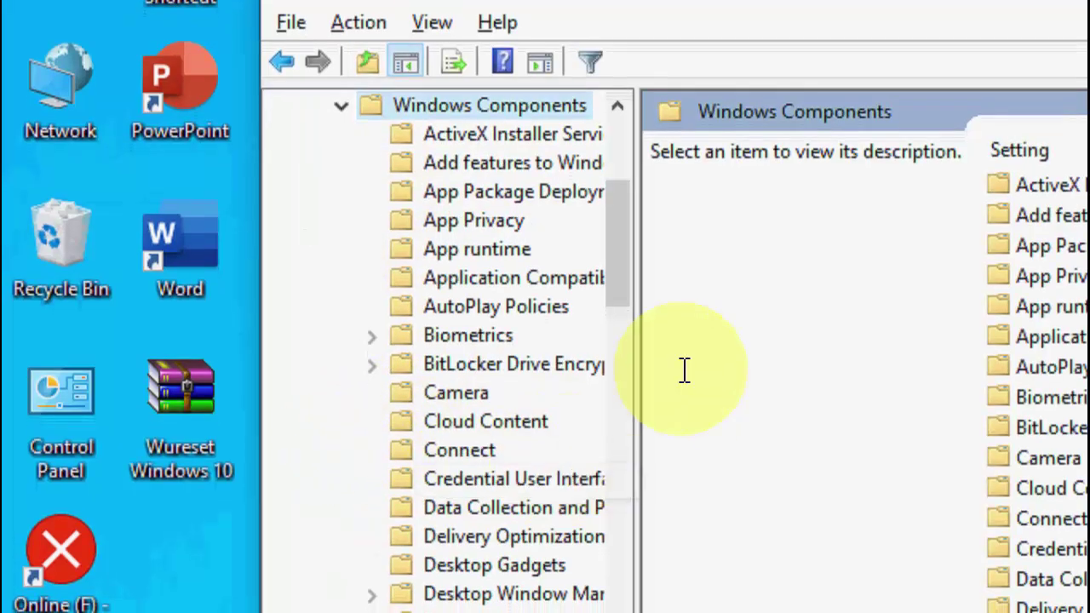
pyautogui.moveTo(629, 294); pyautogui.dragTo(645, 582)
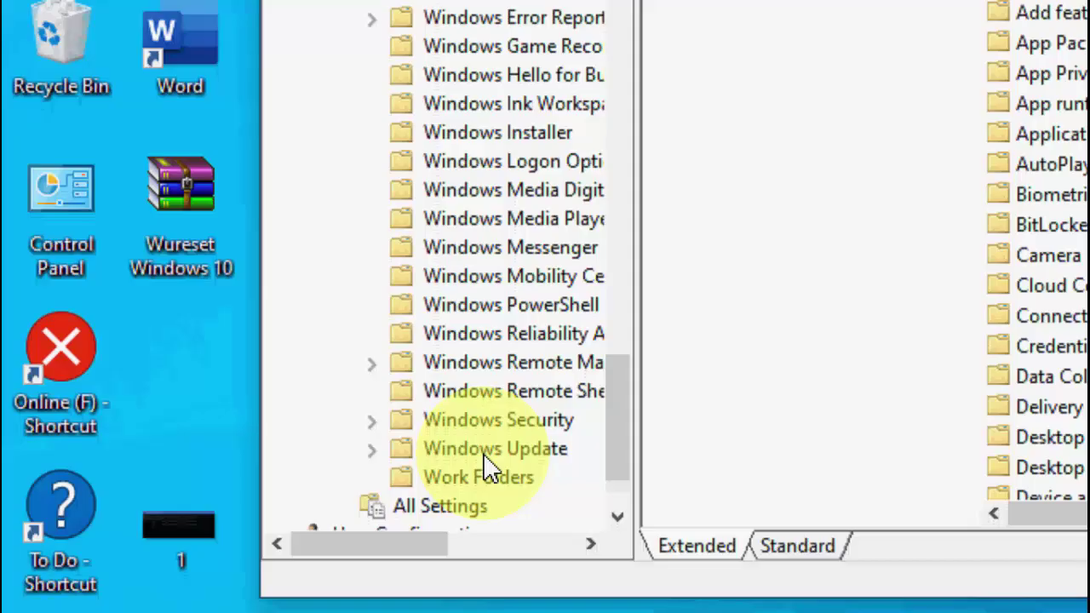
pyautogui.click(466, 451)
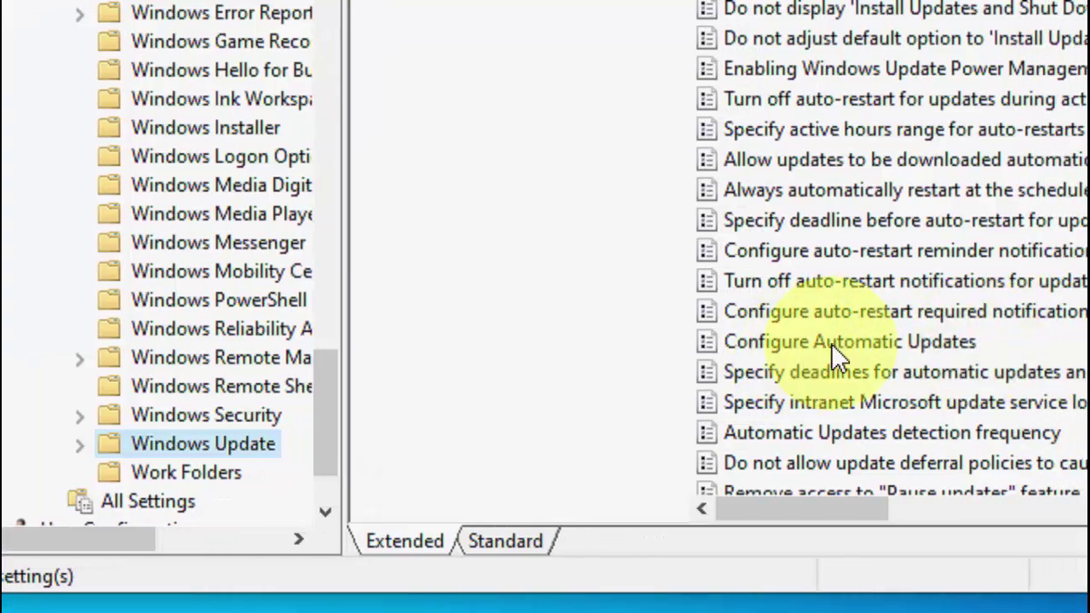
# Enable the Configure Automatic Updates policy and close the Local Group Policy Editor
pyautogui.doubleClick(831, 343)
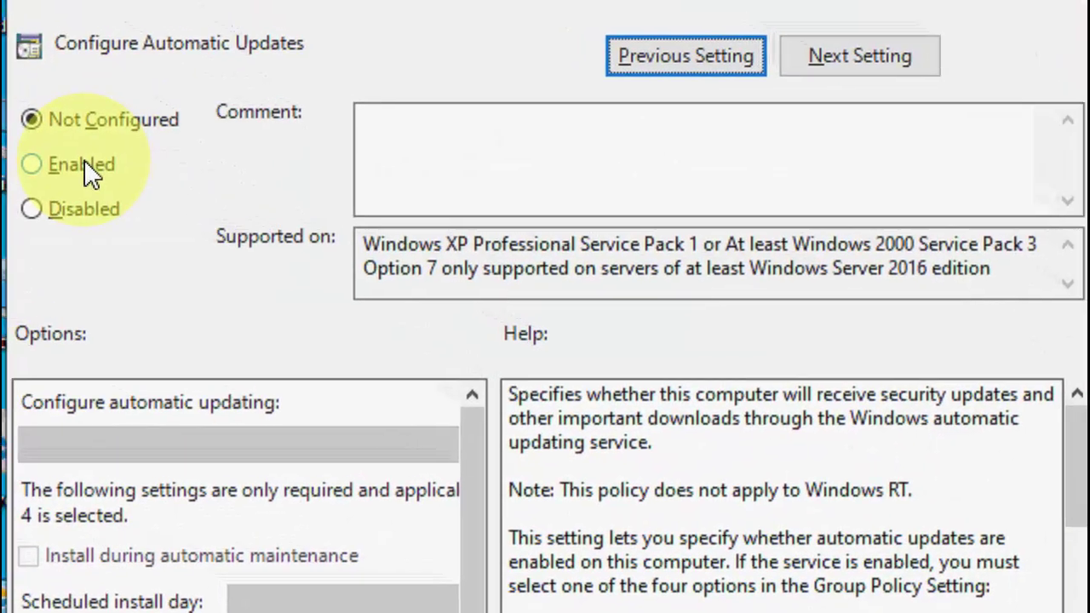
pyautogui.click(98, 164)
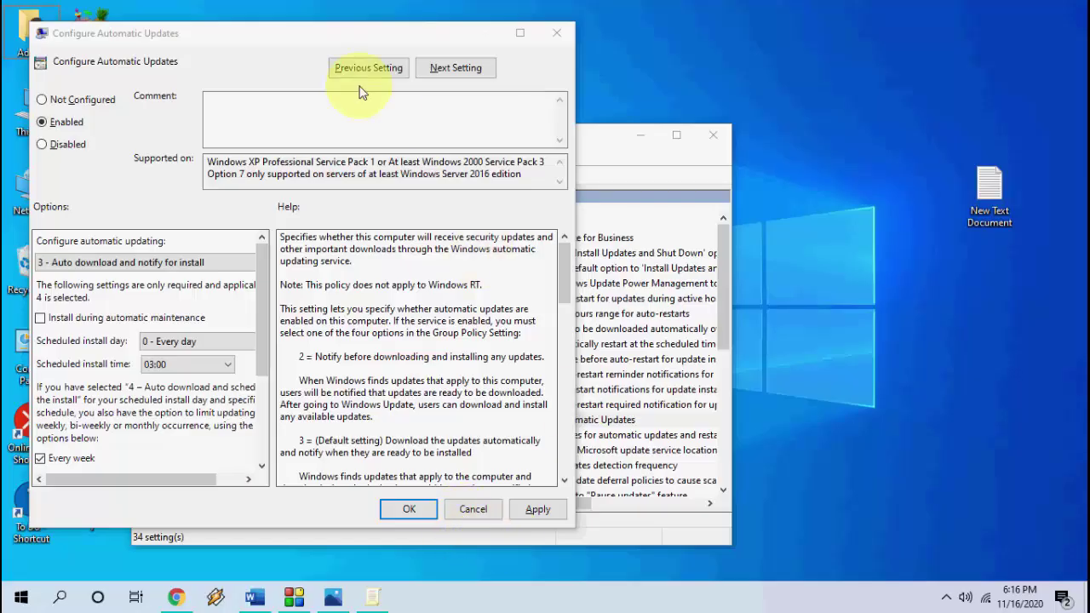
pyautogui.click(424, 514)
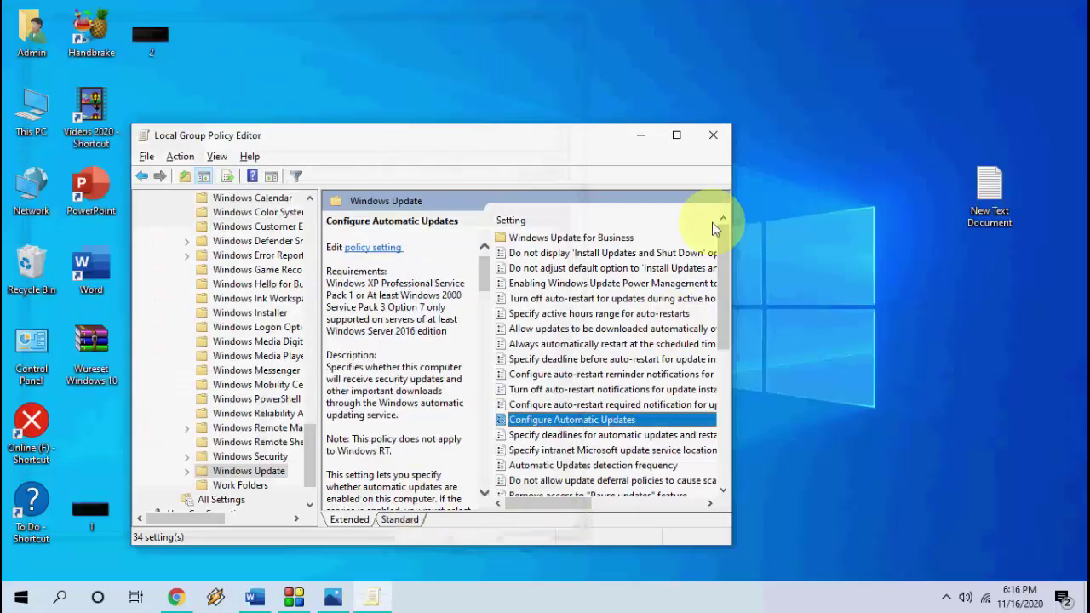
pyautogui.click(716, 143)
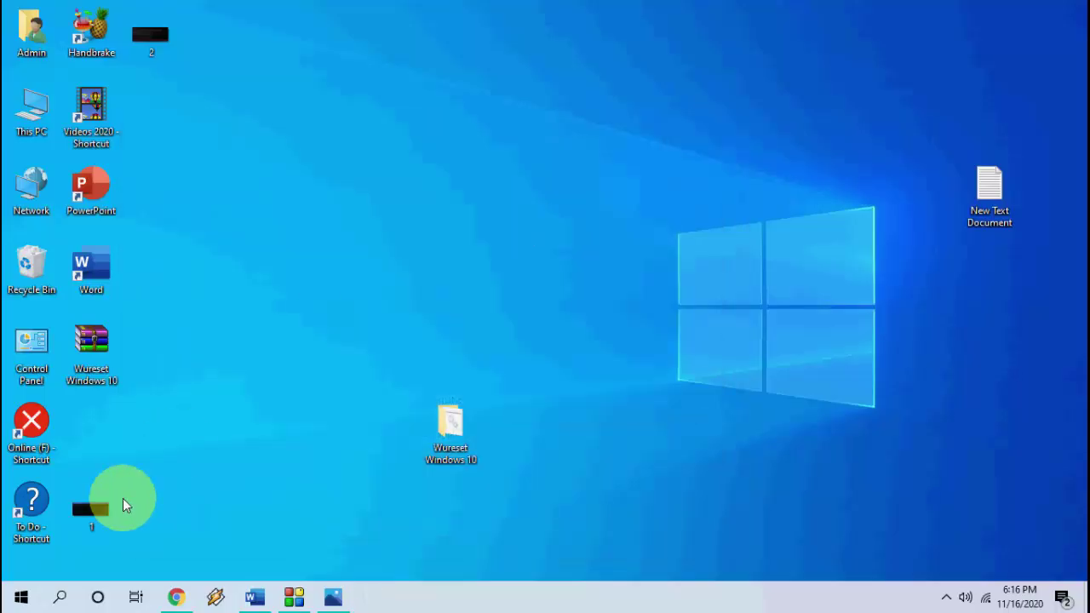
# Display the computer's power options, including Restart, and dismiss them
pyautogui.click(21, 595)
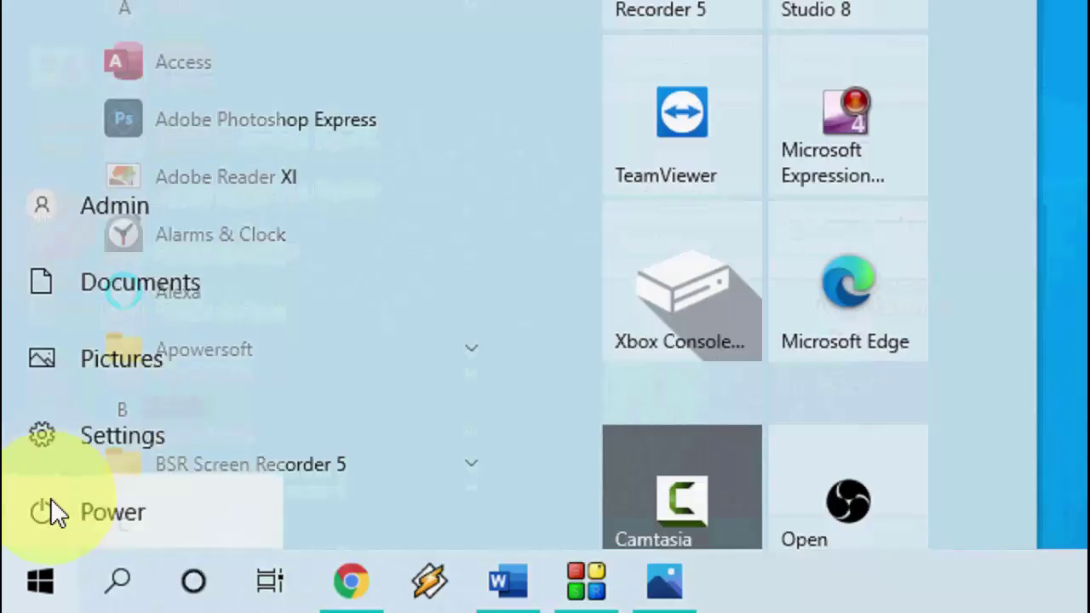
pyautogui.click(26, 554)
pyautogui.click(50, 511)
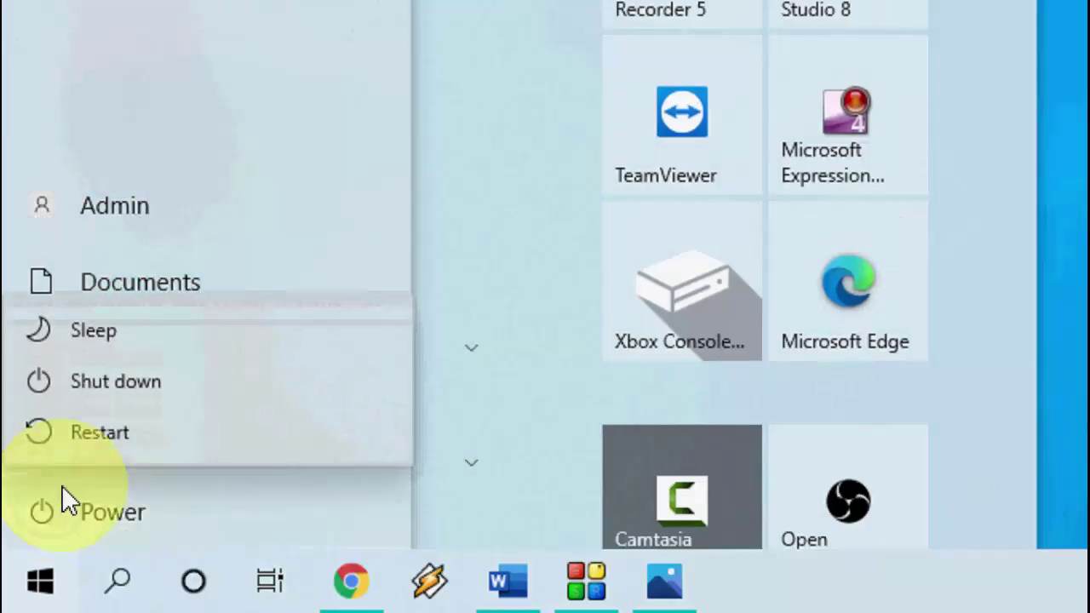
pyautogui.click(92, 388)
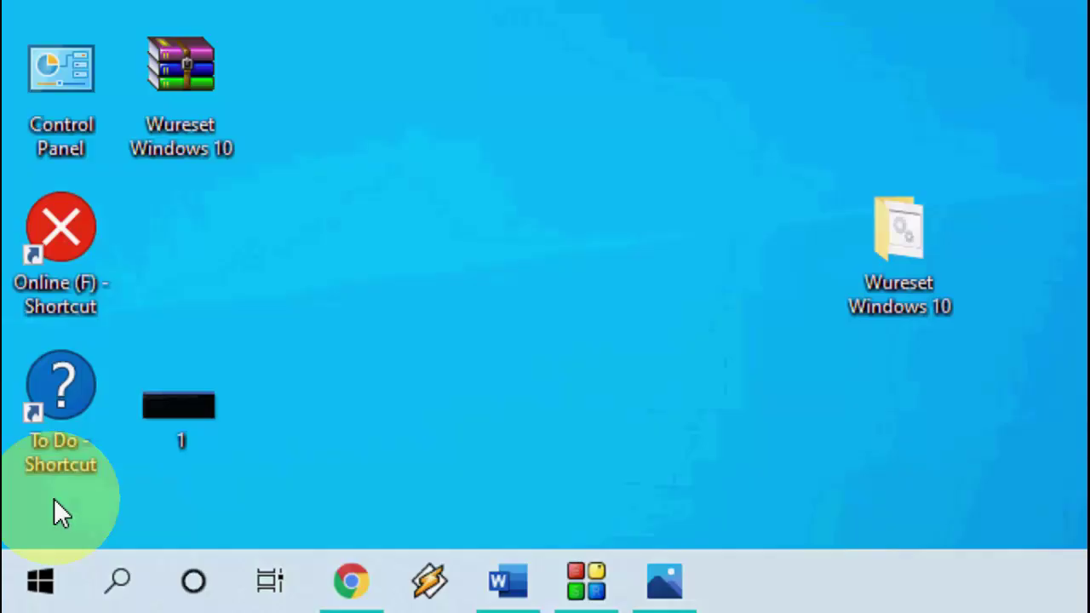
# Search for Task Scheduler and open it
pyautogui.press('super')
pyautogui.write('tas')
pyautogui.press('BackSpace')
pyautogui.write('ask schedu')
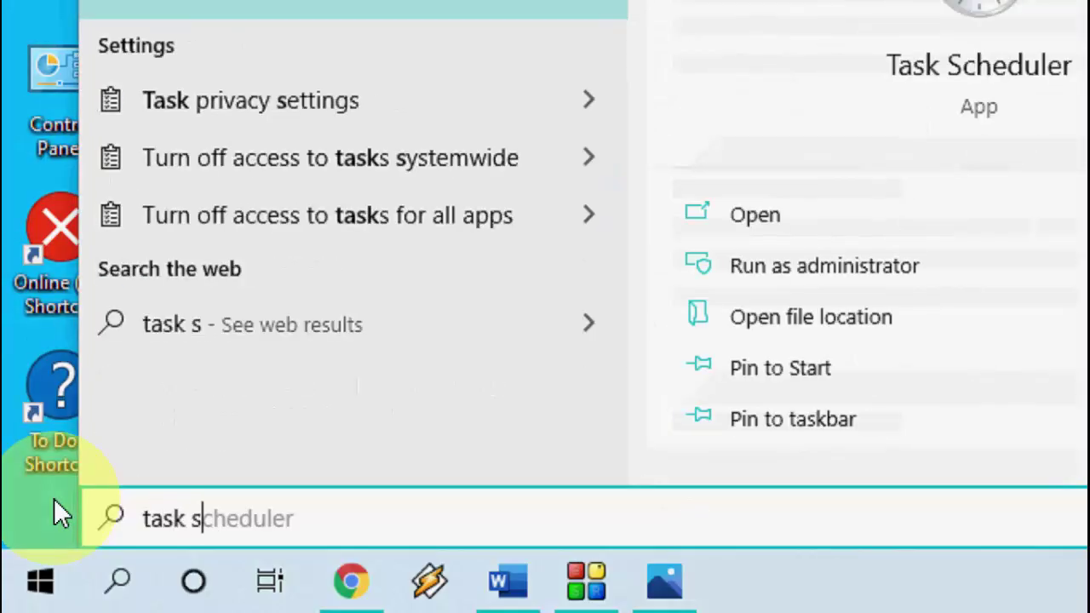
pyautogui.write('ler')
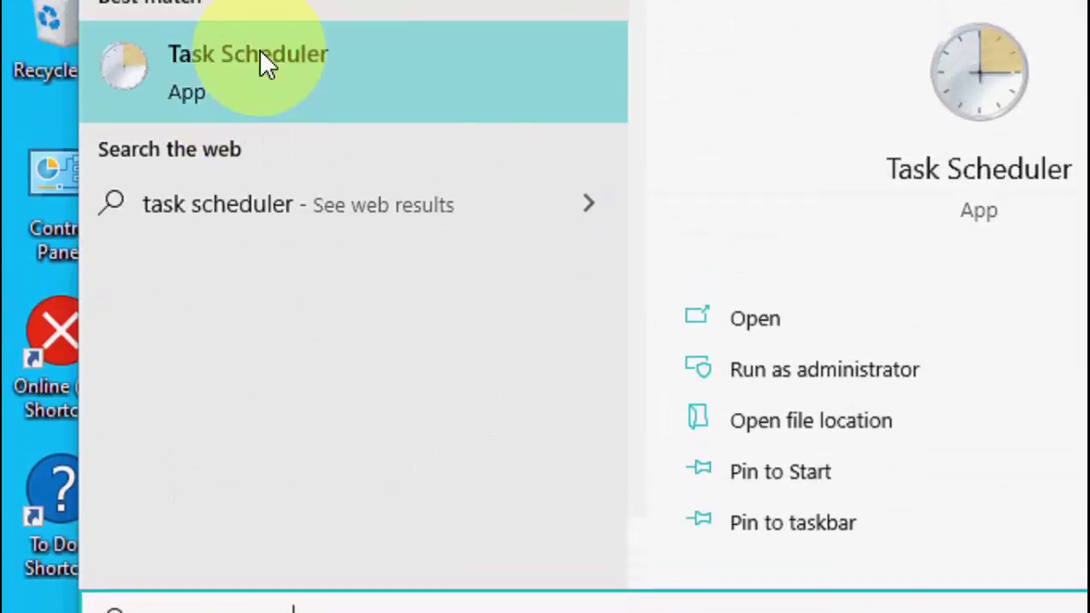
pyautogui.click(264, 107)
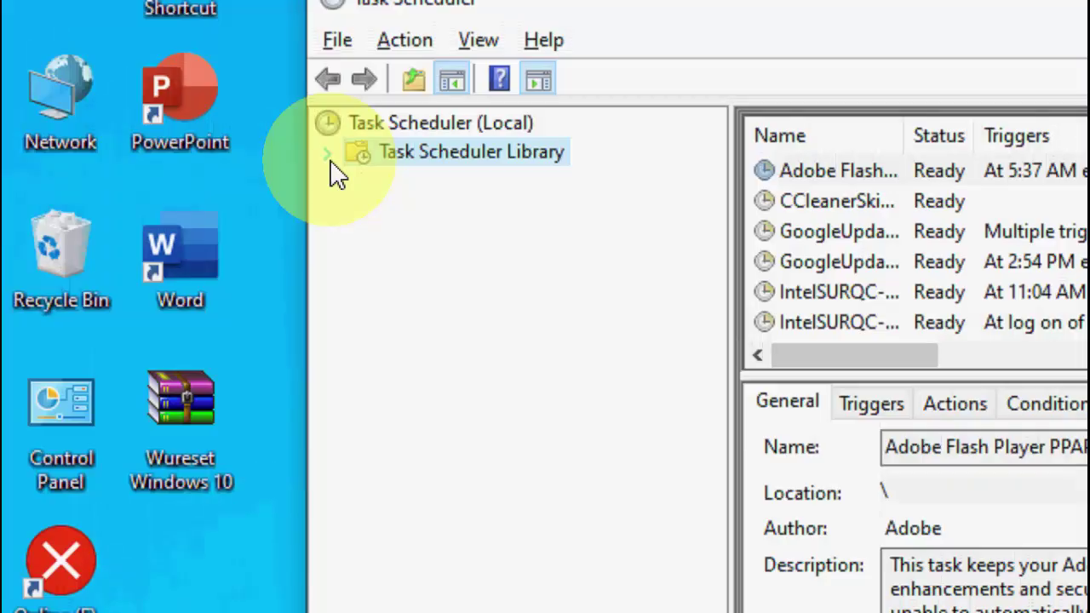
# Go to Microsoft > Windows > WindowsUpdate in the Task Scheduler Library
pyautogui.click(325, 158)
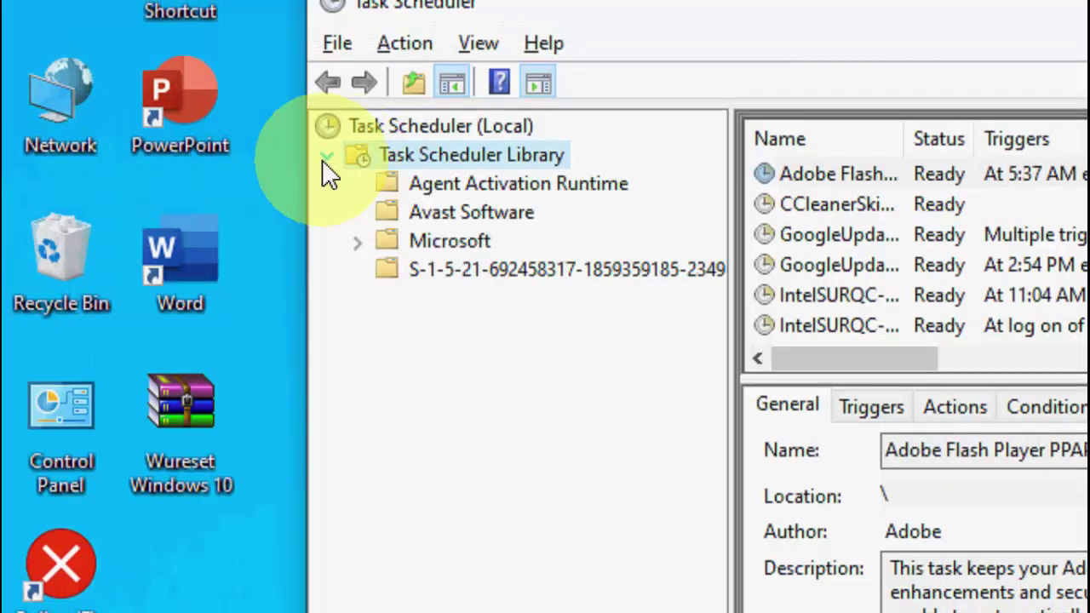
pyautogui.click(446, 245)
pyautogui.click(358, 244)
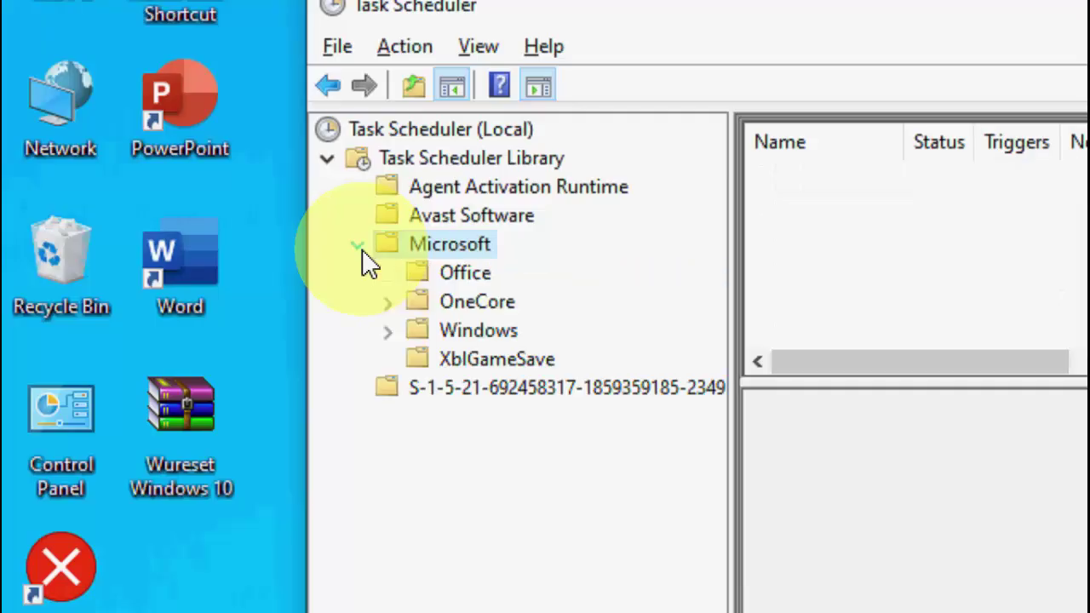
pyautogui.click(470, 330)
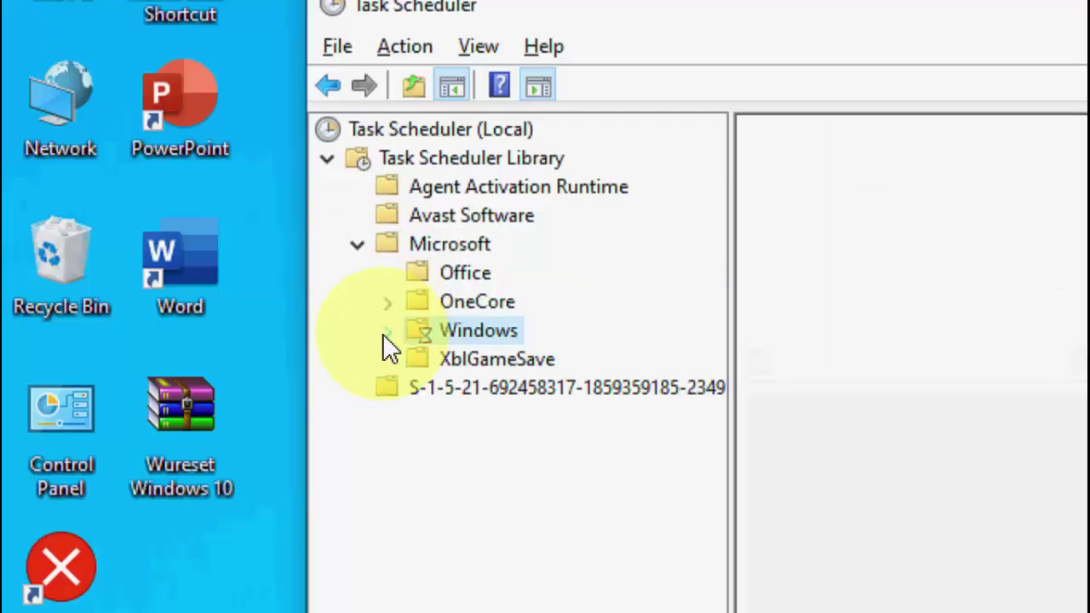
pyautogui.click(389, 334)
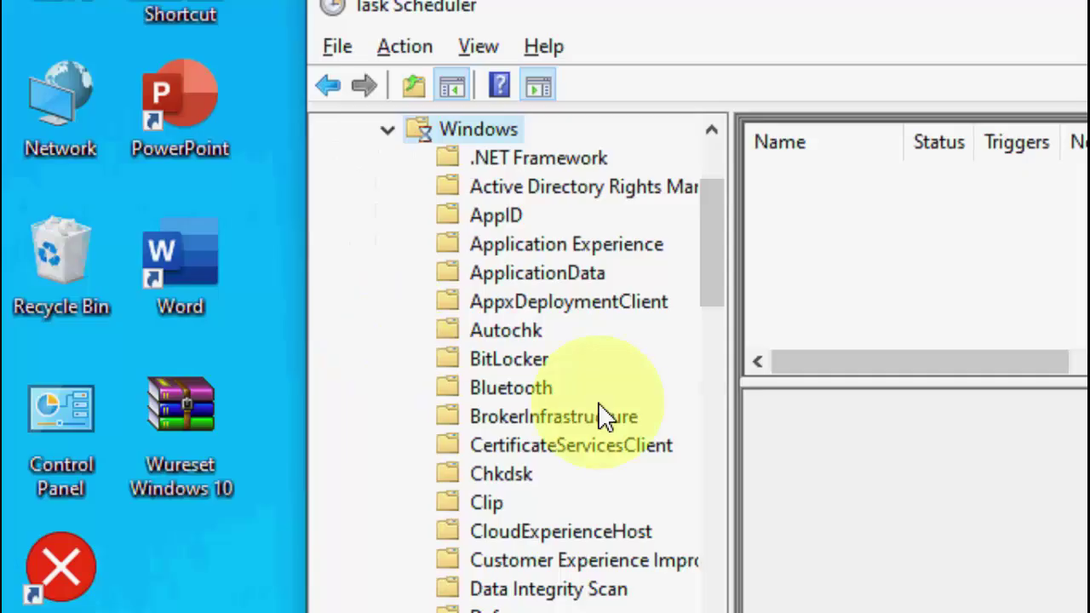
pyautogui.moveTo(721, 285); pyautogui.dragTo(718, 611)
pyautogui.moveTo(718, 567); pyautogui.dragTo(713, 443)
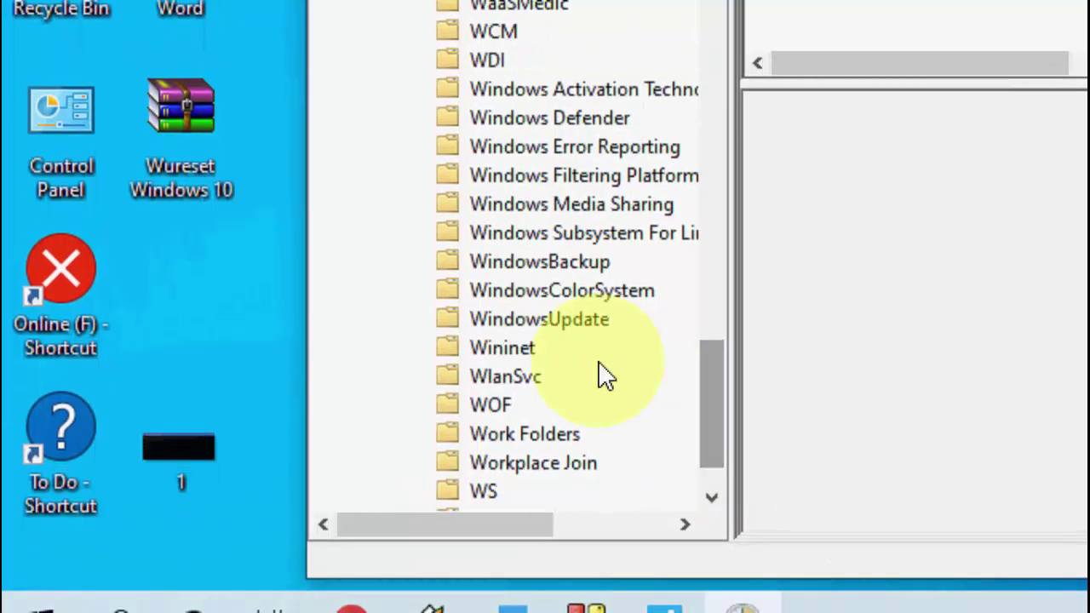
pyautogui.click(535, 322)
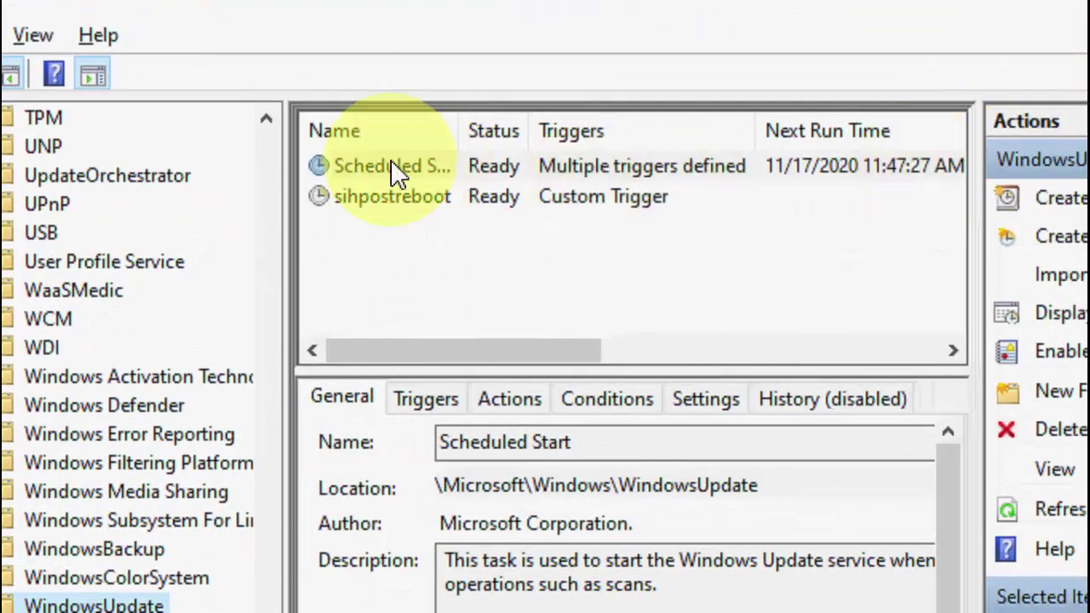
# Examine the actions available for the Scheduled Start and sihpostreboot tasks, and close Task Scheduler
pyautogui.rightClick(396, 161)
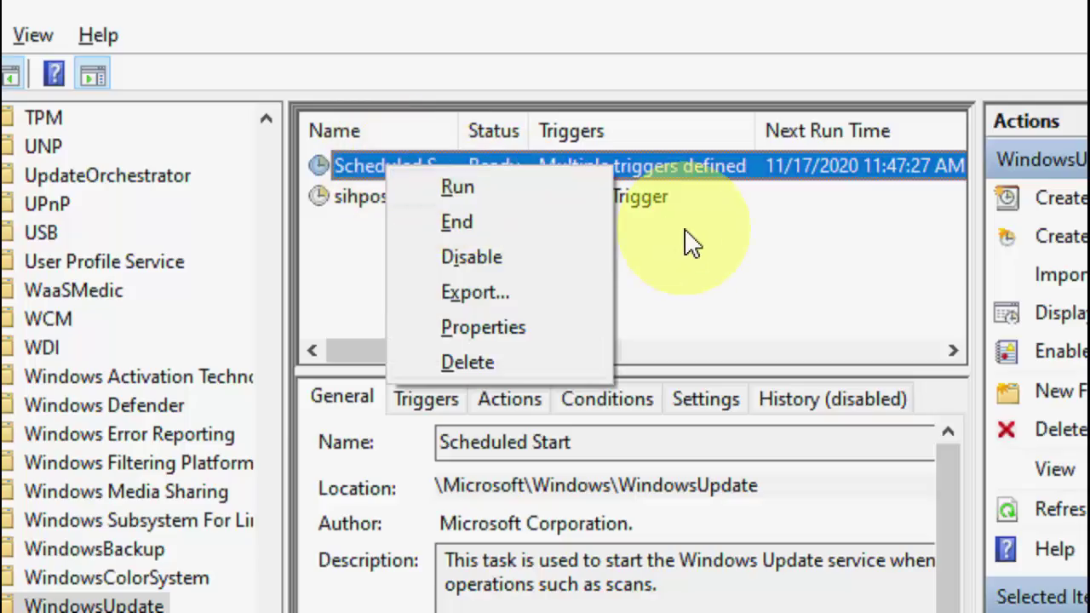
pyautogui.click(691, 241)
pyautogui.rightClick(389, 203)
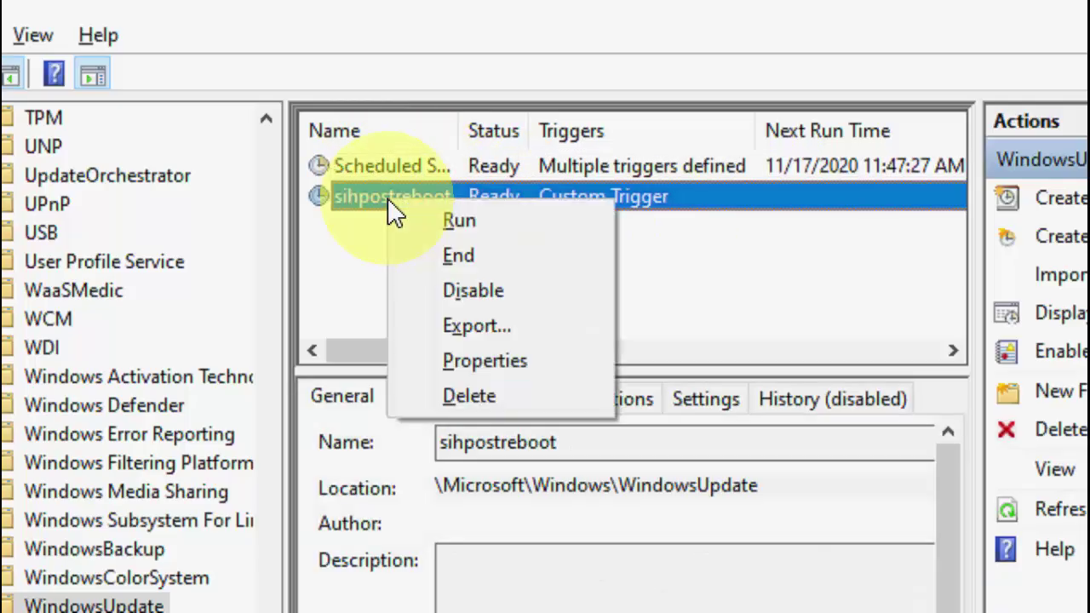
pyautogui.click(706, 268)
pyautogui.rightClick(445, 171)
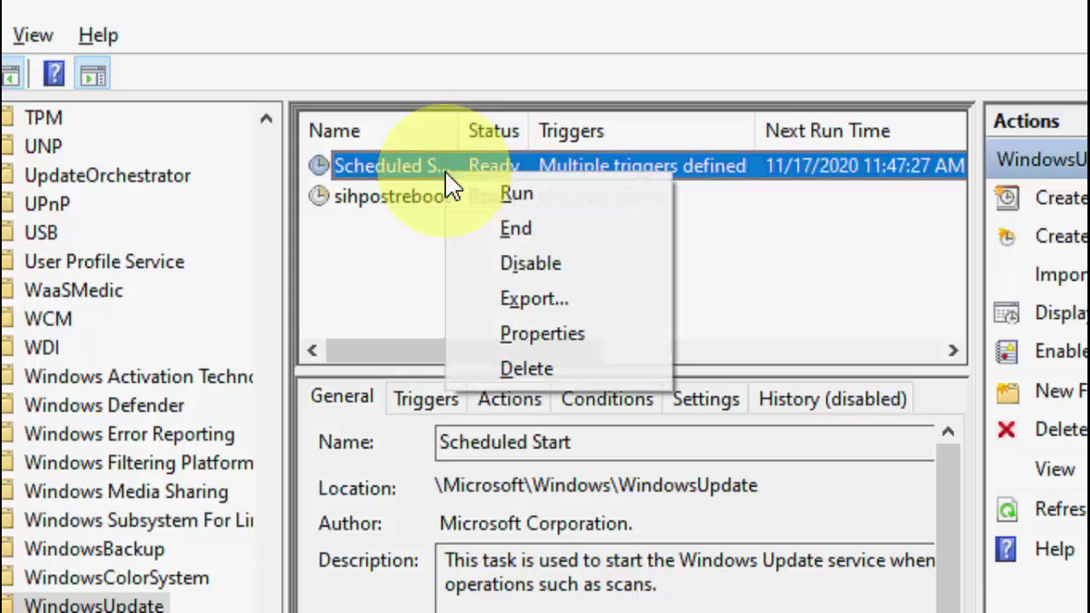
pyautogui.click(672, 253)
pyautogui.click(503, 201)
pyautogui.rightClick(502, 204)
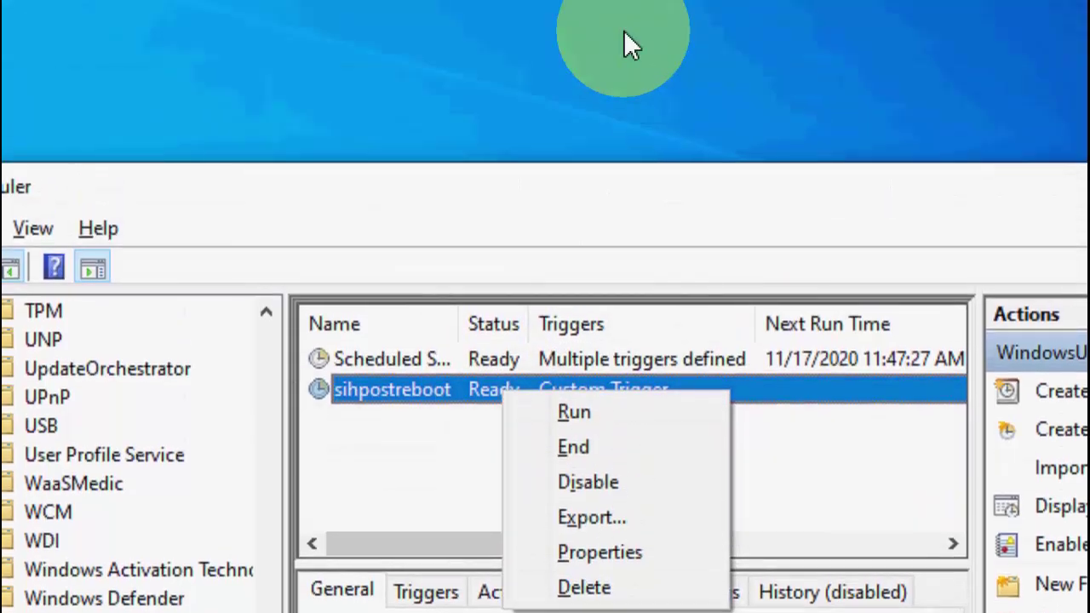
pyautogui.click(636, 111)
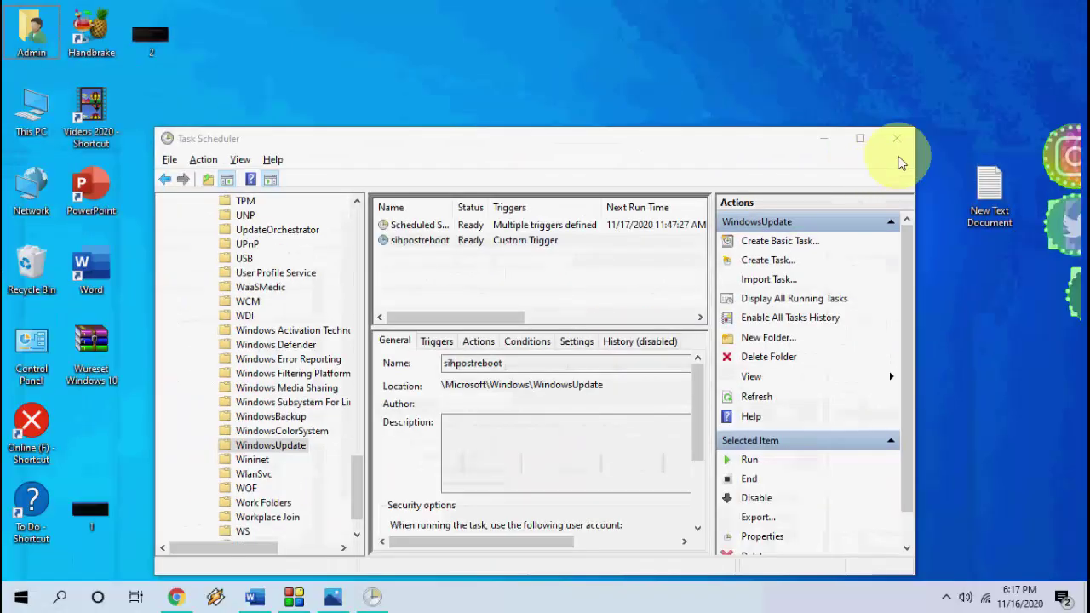
pyautogui.click(898, 140)
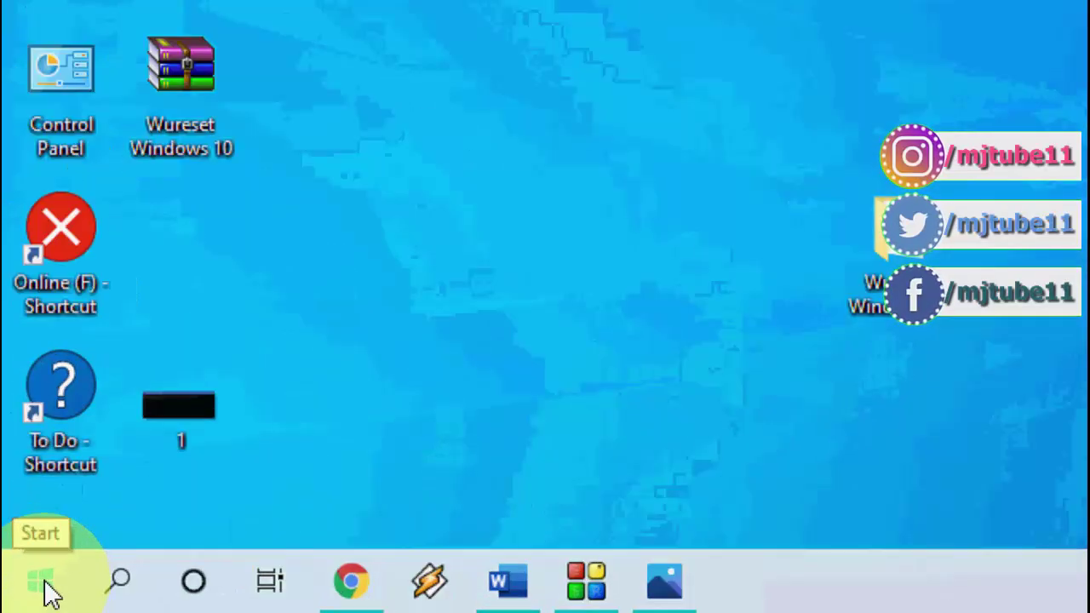
# Show the power options for restarting the computer
pyautogui.click(22, 599)
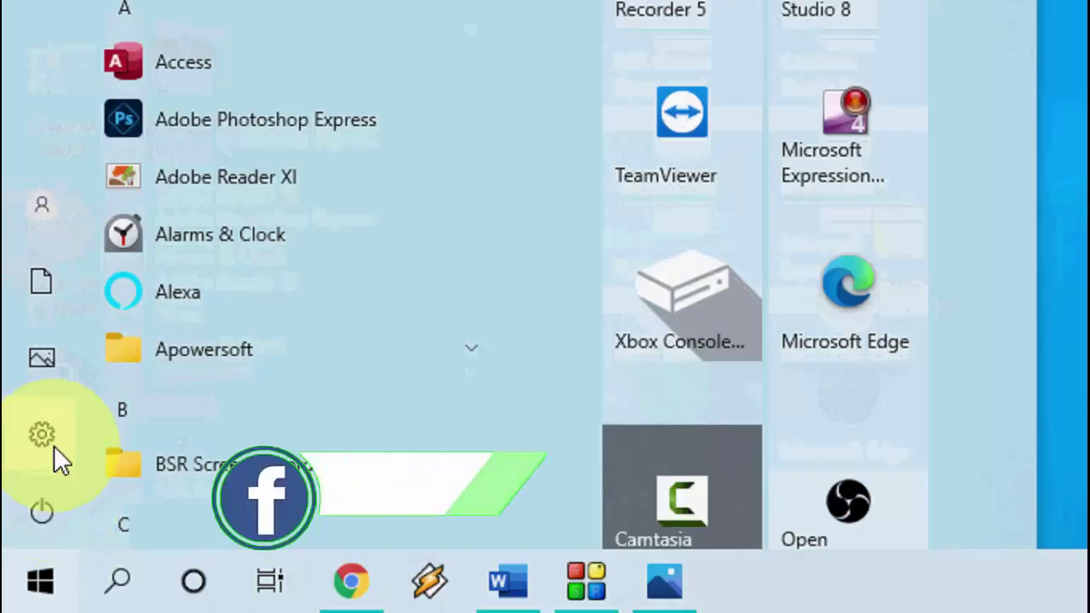
pyautogui.click(85, 516)
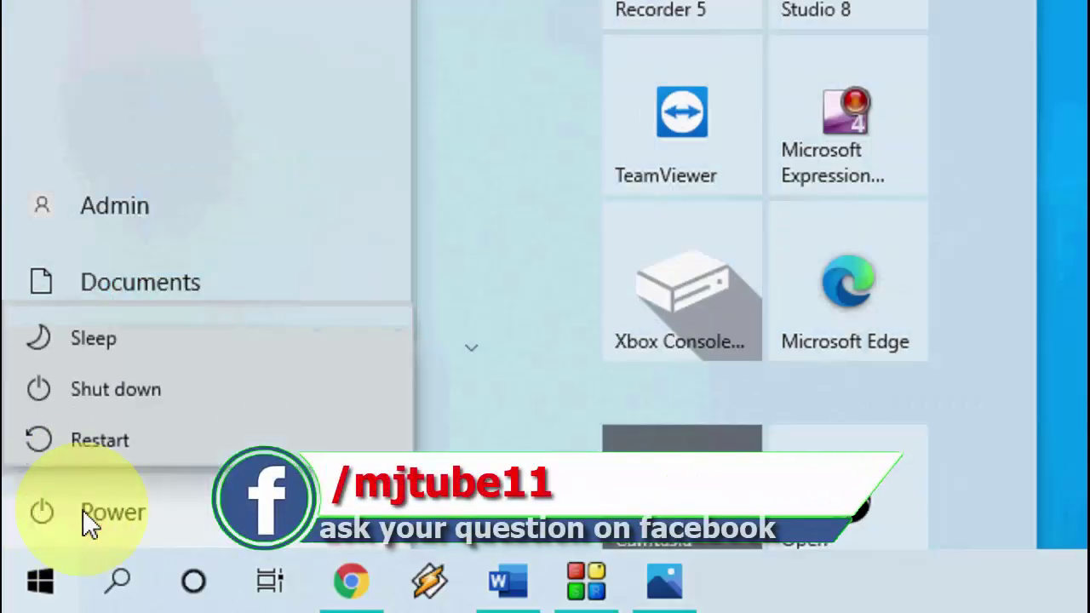
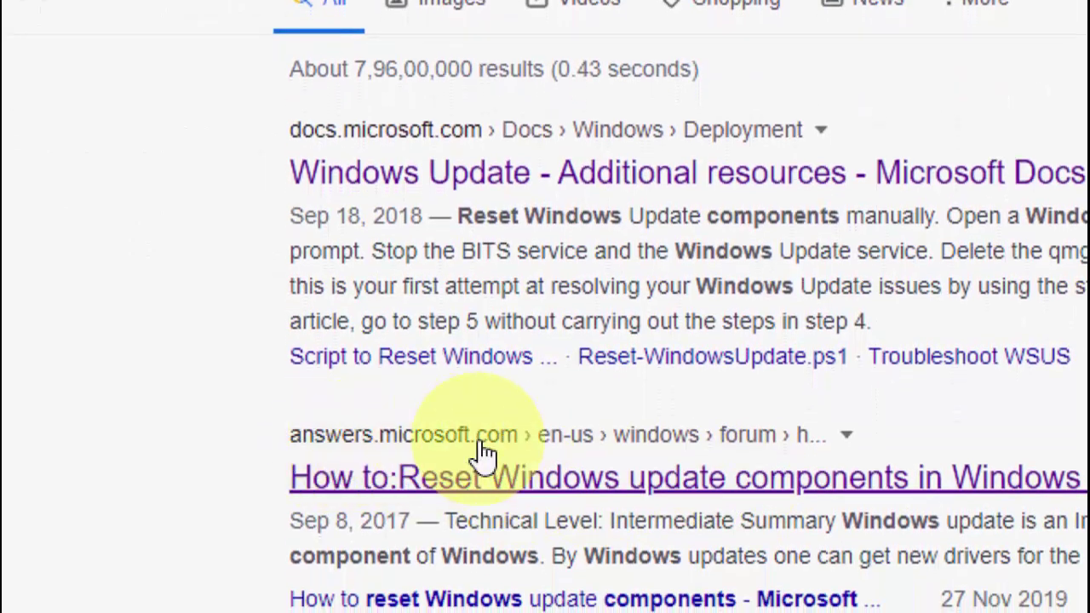
# Open the Microsoft Answers result "How to:Reset Windows update components in Windows" in a separate tab and switch to it
pyautogui.scroll(-1, 426, 464)
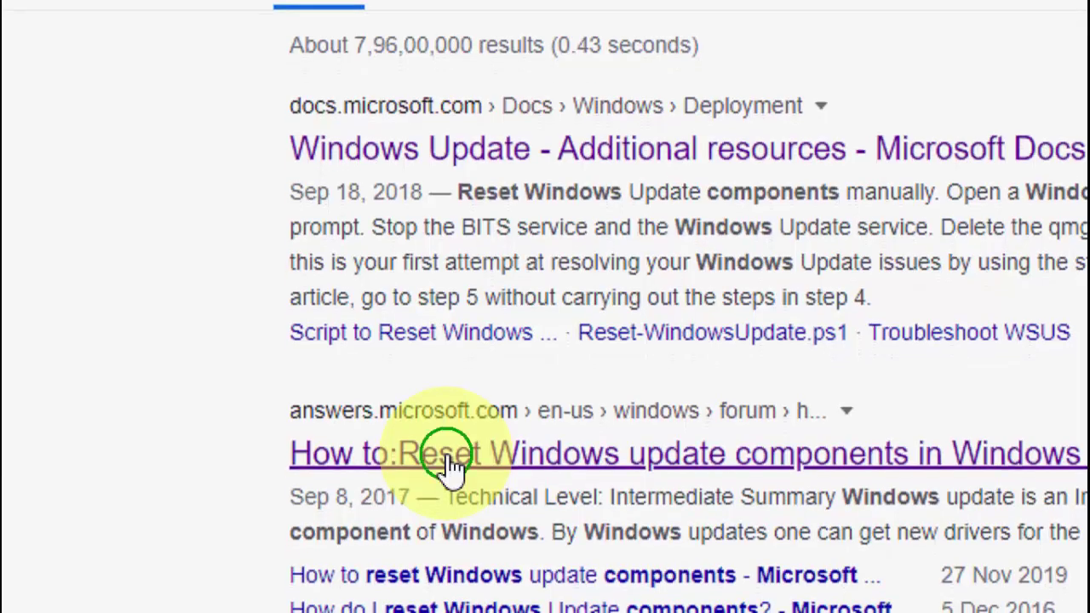
pyautogui.rightClick(451, 464)
pyautogui.click(540, 467)
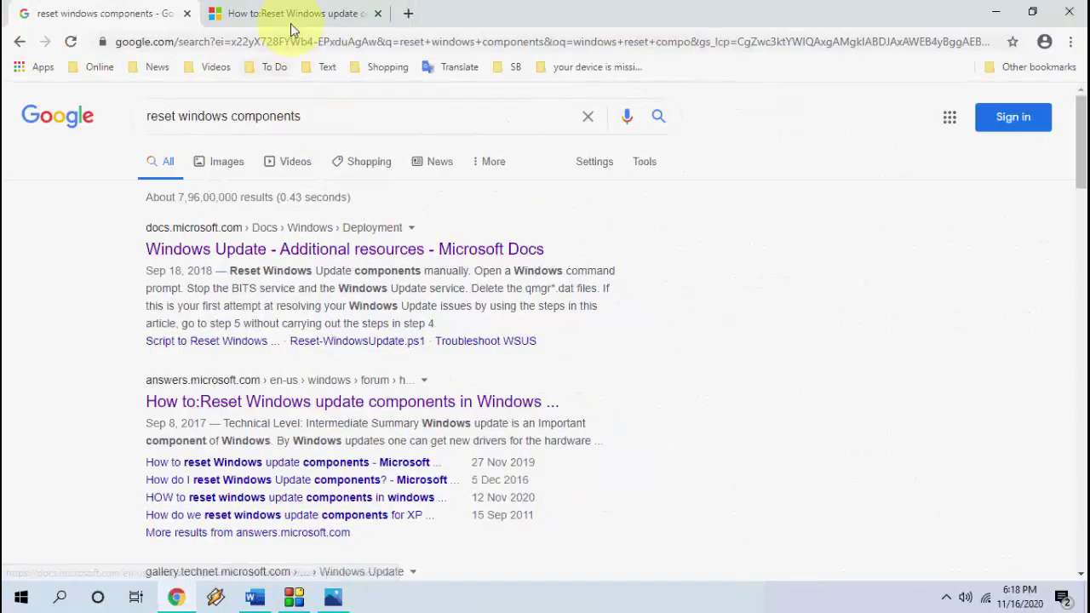
pyautogui.click(285, 16)
pyautogui.scroll(8, 377, 341)
pyautogui.scroll(3, 367, 334)
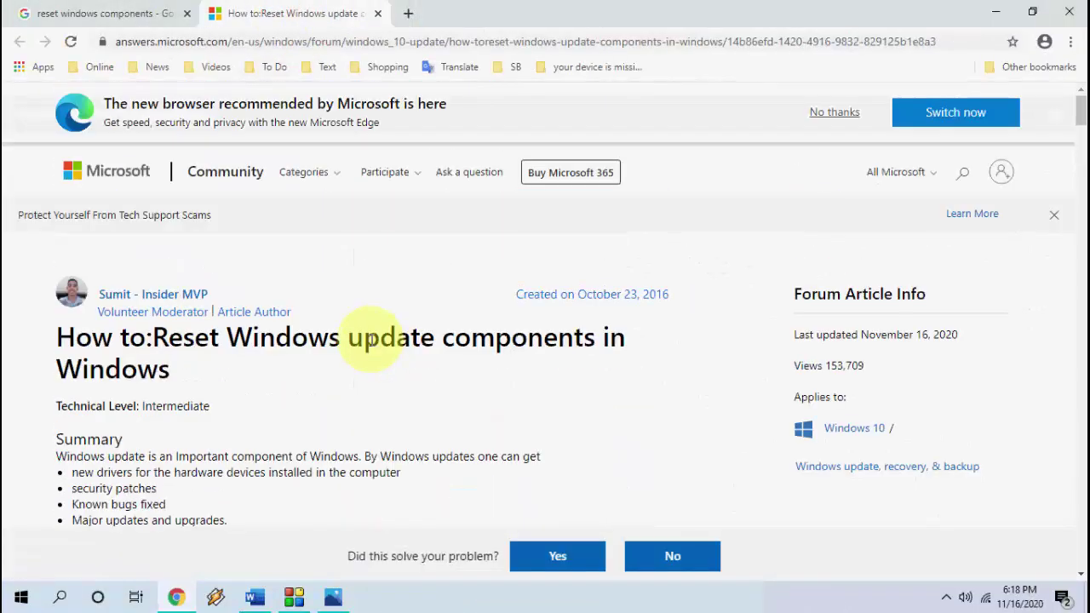
# Start the download of the Windows update reset script for computers running Windows 10, and cancel saving it
pyautogui.scroll(-3, 190, 304)
pyautogui.scroll(-7, 190, 304)
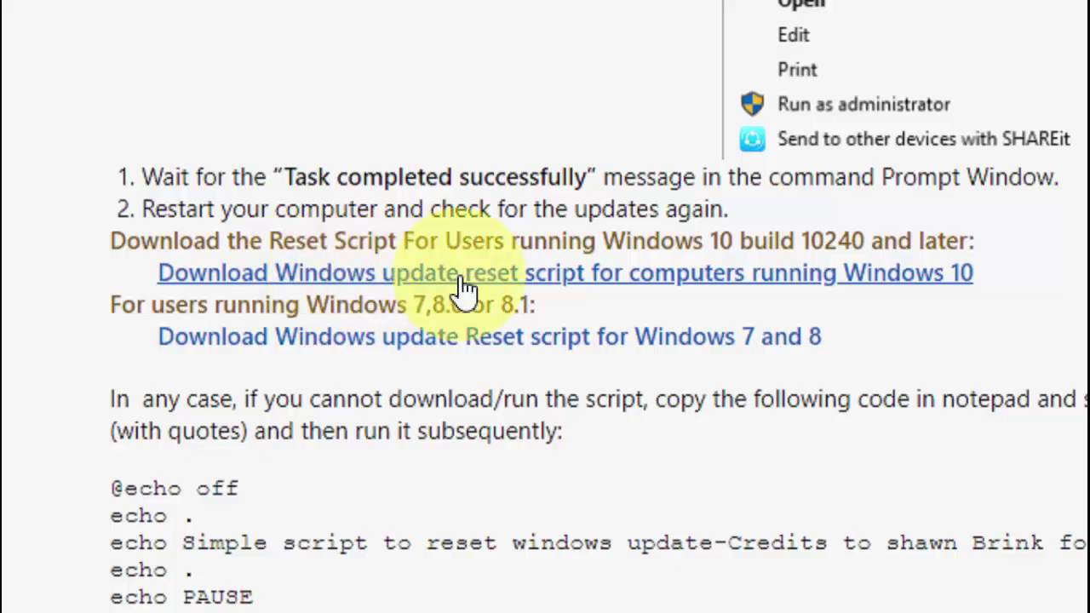
pyautogui.click(659, 274)
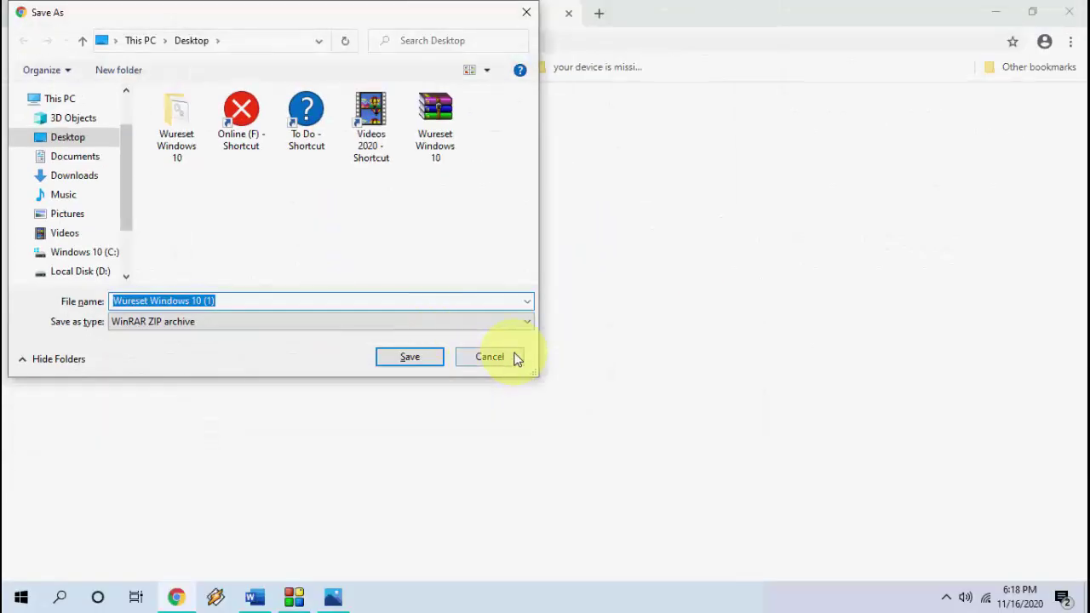
pyautogui.click(500, 359)
# Minimize the browser, extract the Wureset Windows 10 archive directly onto the desktop, and open the extracted folder
pyautogui.click(996, 12)
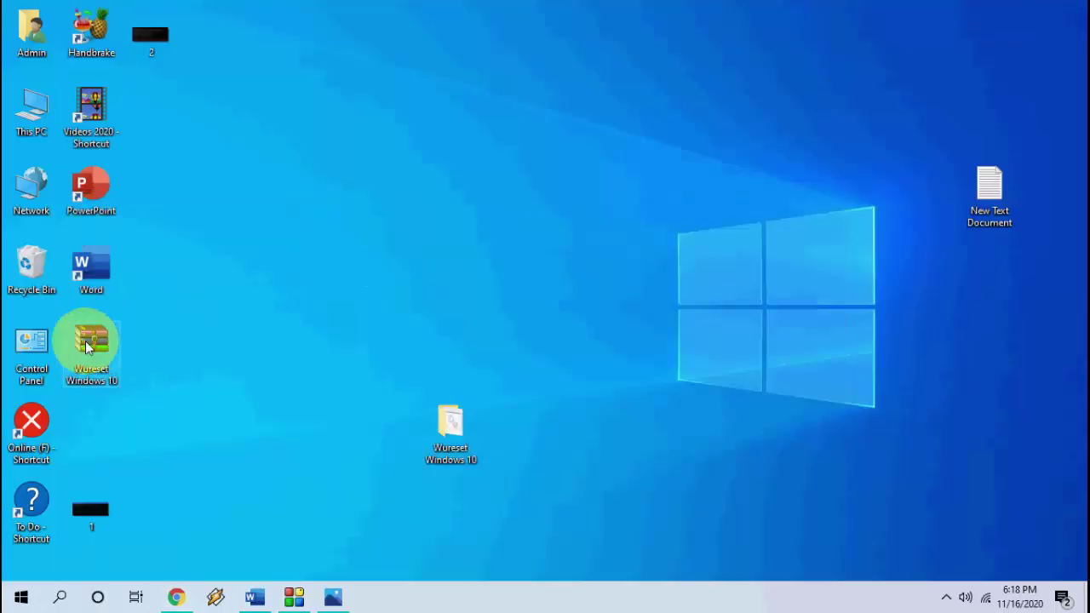
pyautogui.rightClick(86, 345)
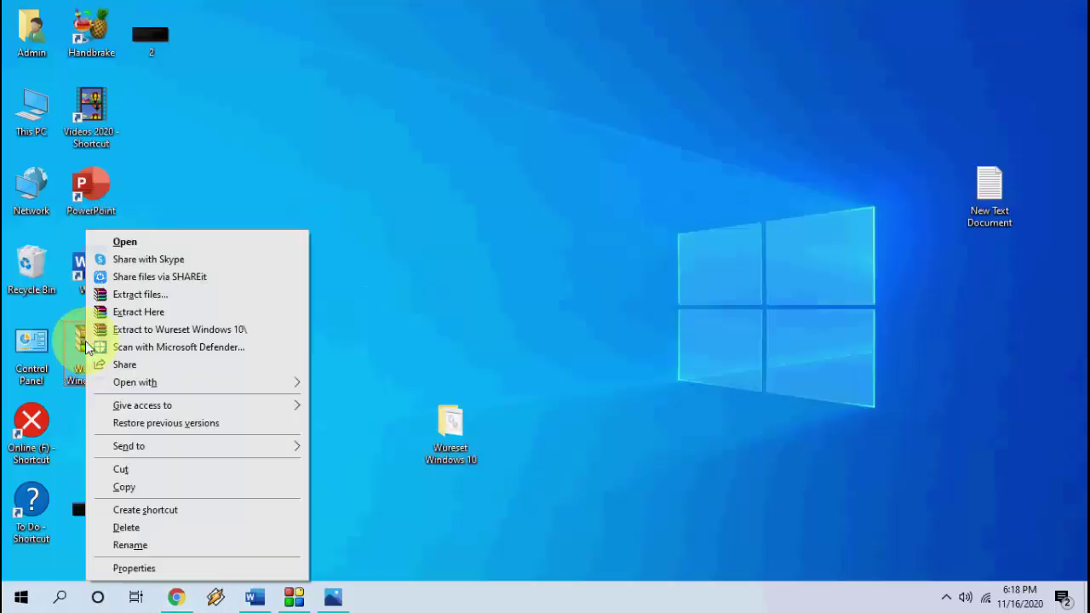
pyautogui.click(199, 311)
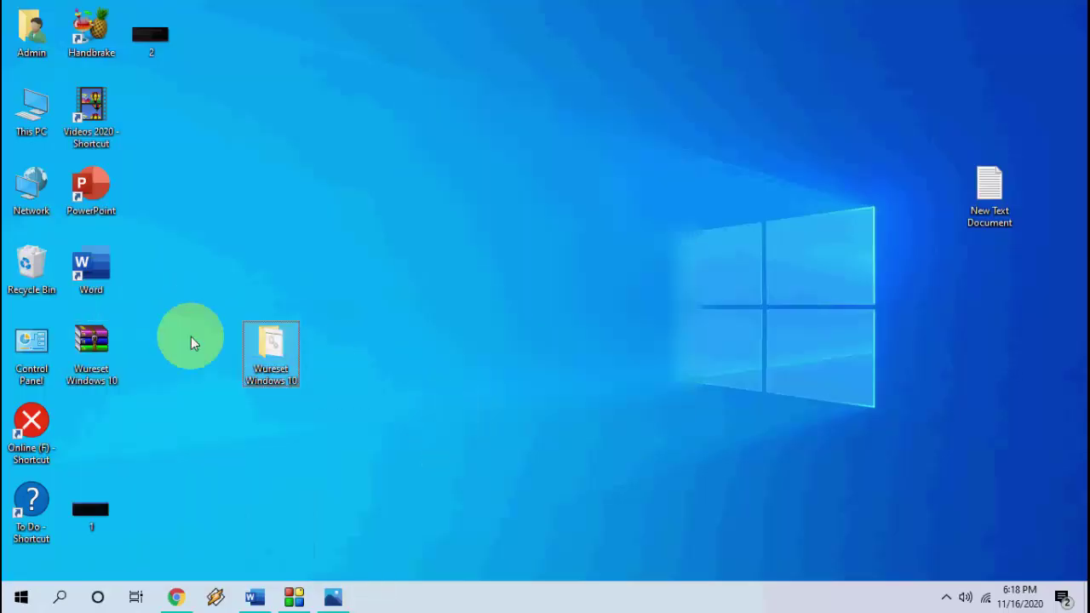
pyautogui.doubleClick(267, 361)
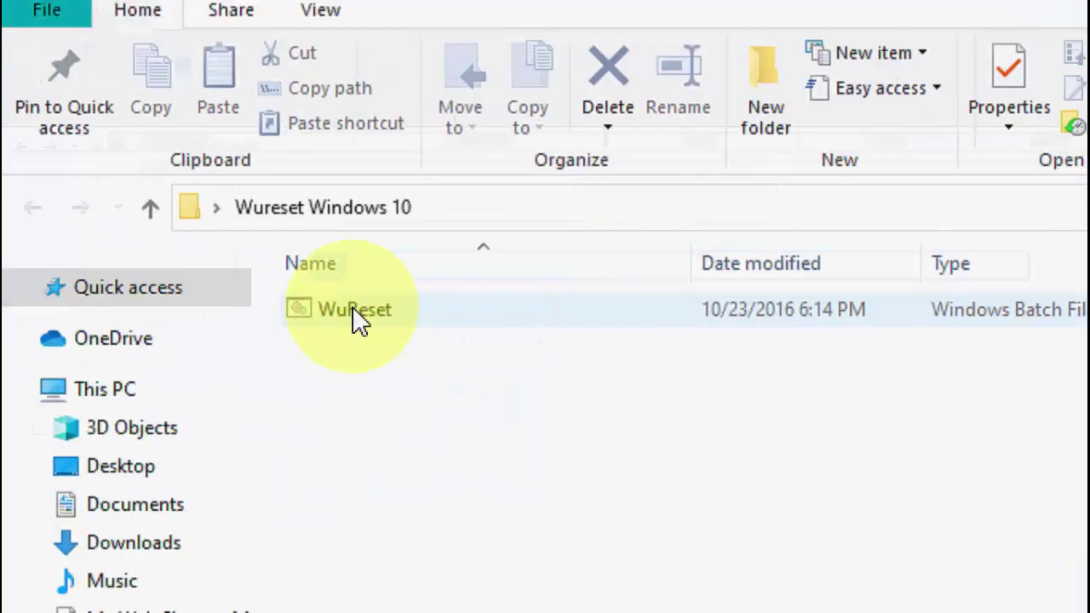
# Run the WuReset batch file from the Wureset Windows 10 folder as administrator
pyautogui.rightClick(356, 317)
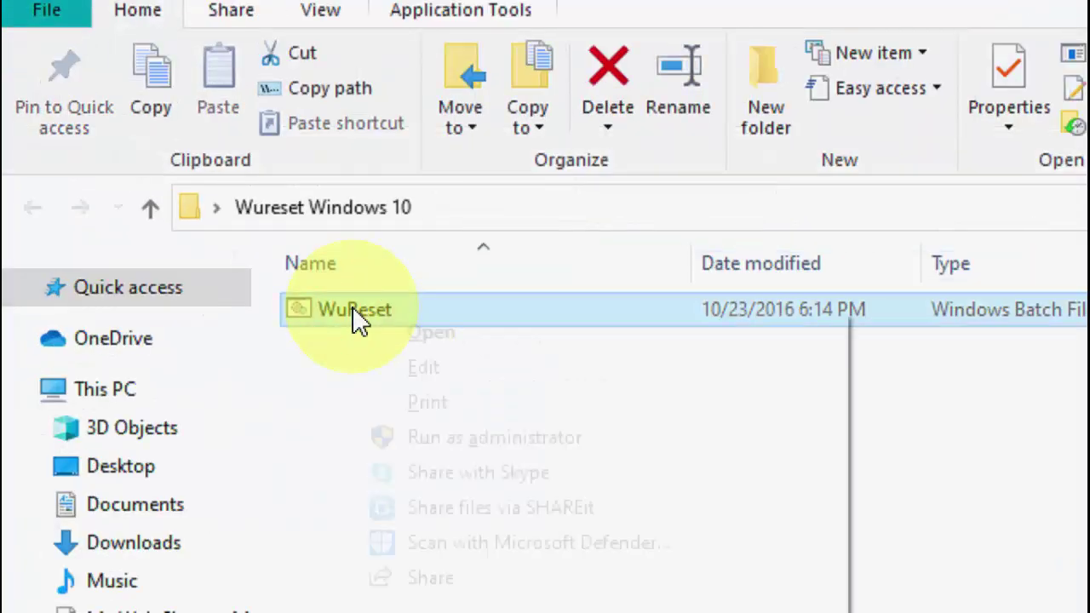
pyautogui.click(641, 458)
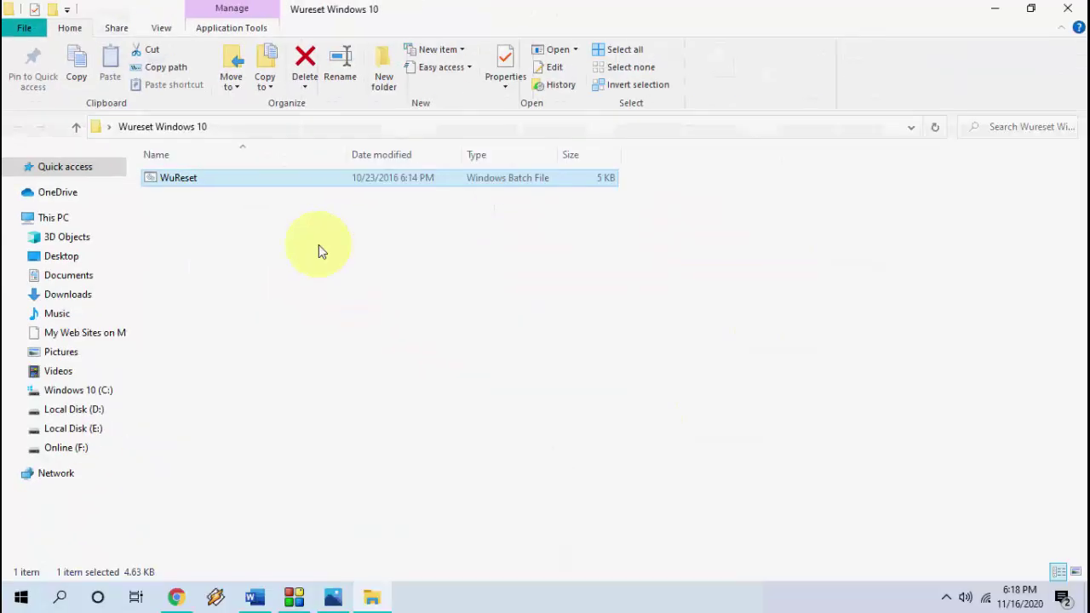
pyautogui.click(767, 315)
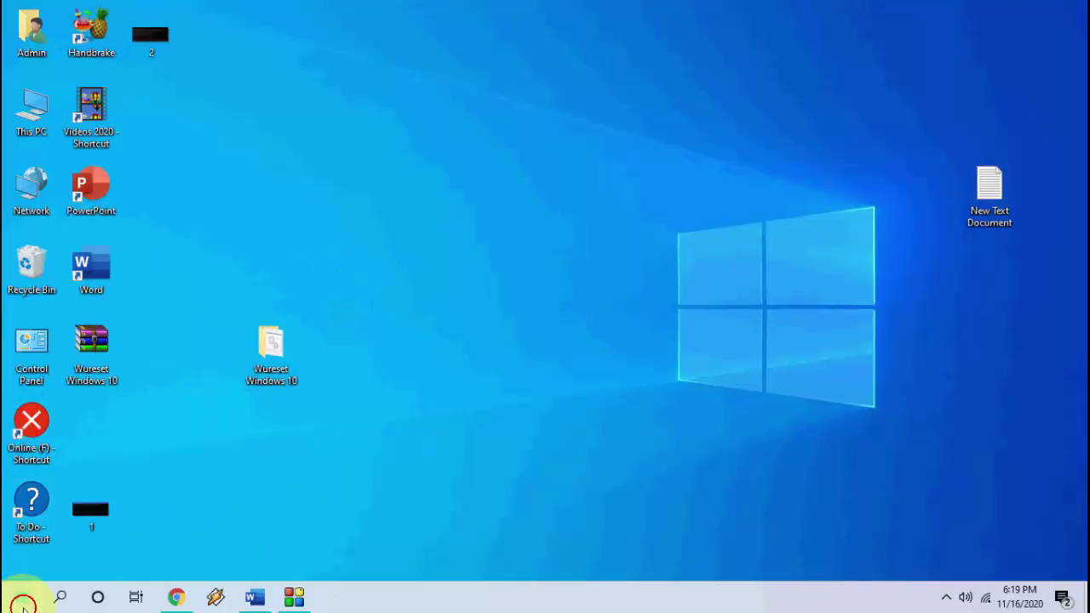
# Bring up the computer's power options again and dismiss them without choosing one
pyautogui.click(20, 598)
pyautogui.click(22, 562)
pyautogui.click(662, 328)
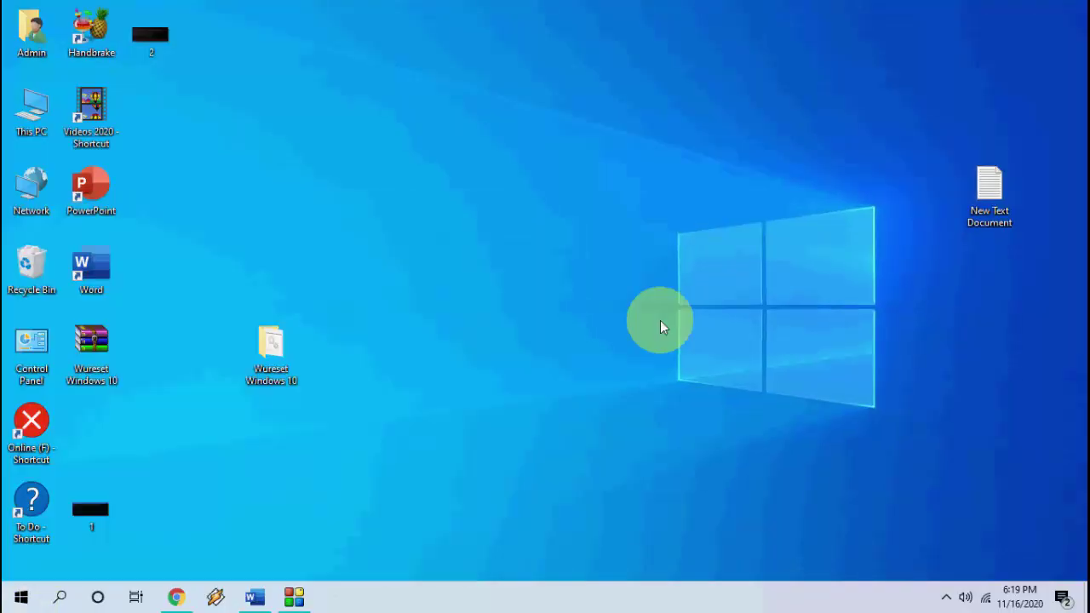